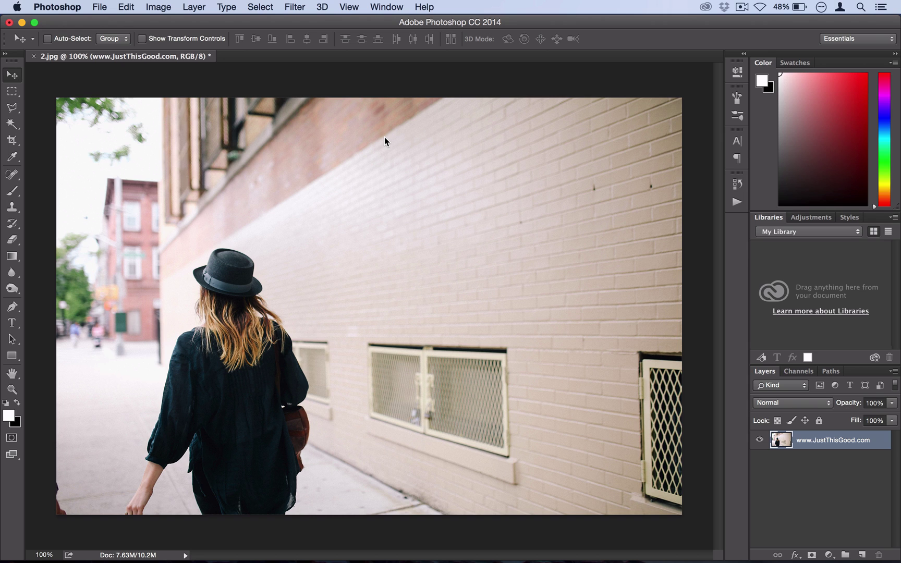
# Select the Pen tool in Path mode with the Combine Shapes path operation.
pyautogui.press('super+z')
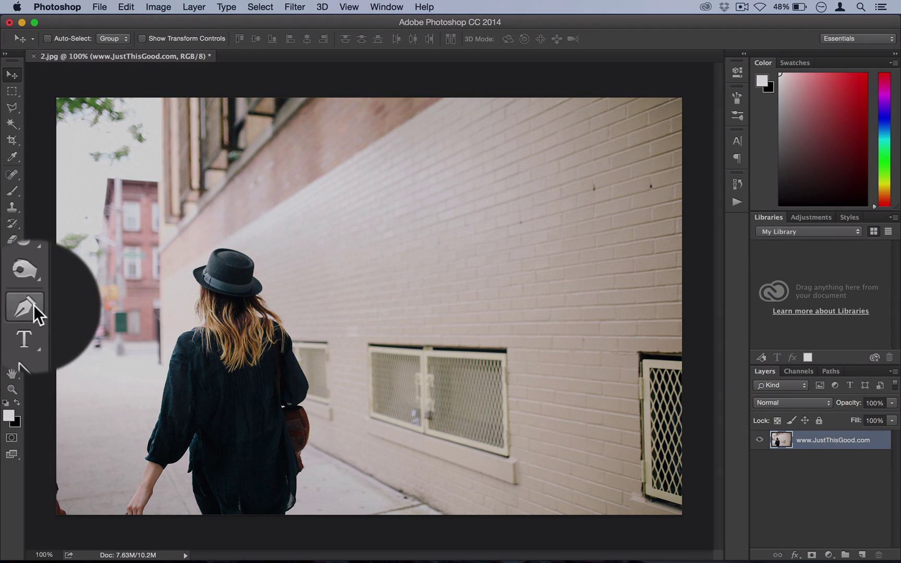
pyautogui.moveTo(12, 307); pyautogui.dragTo(46, 308)
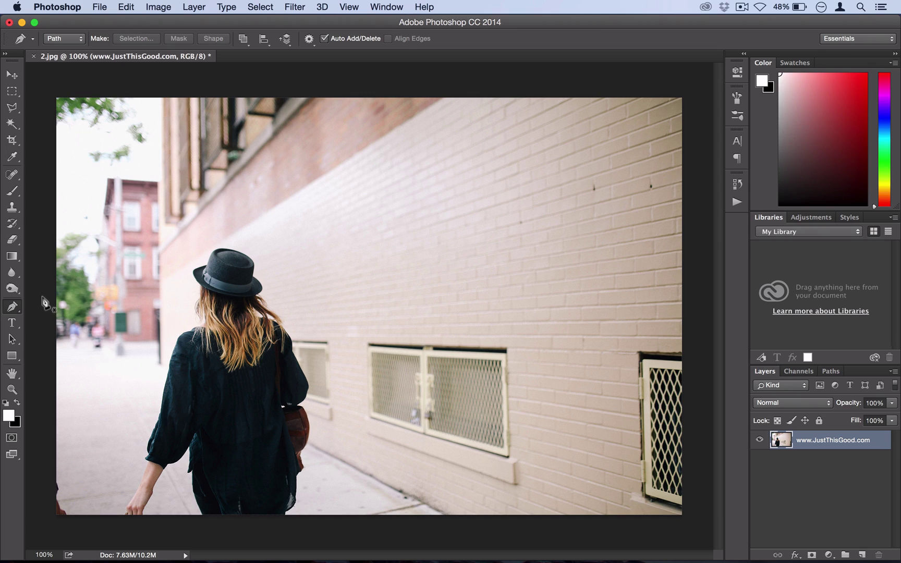
pyautogui.click(81, 38)
pyautogui.click(56, 39)
pyautogui.click(243, 39)
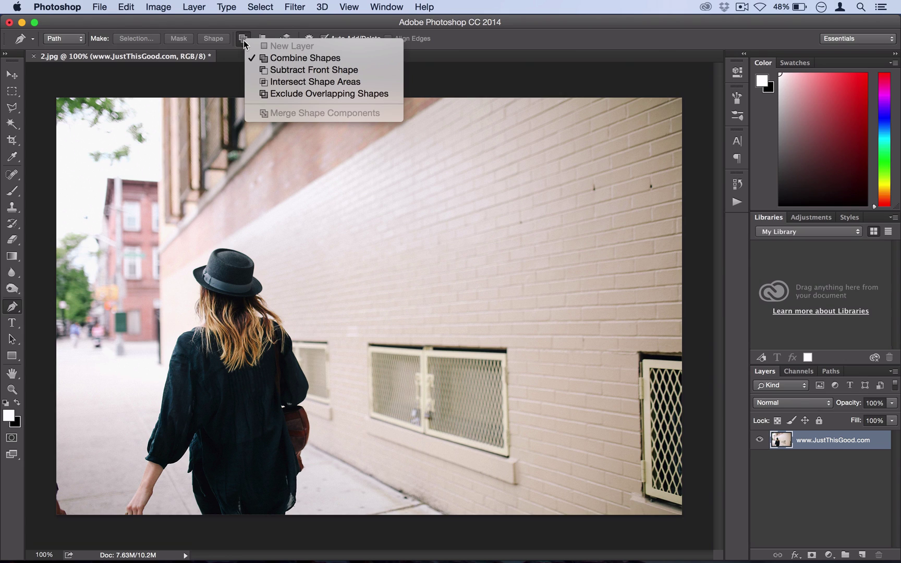
pyautogui.click(280, 58)
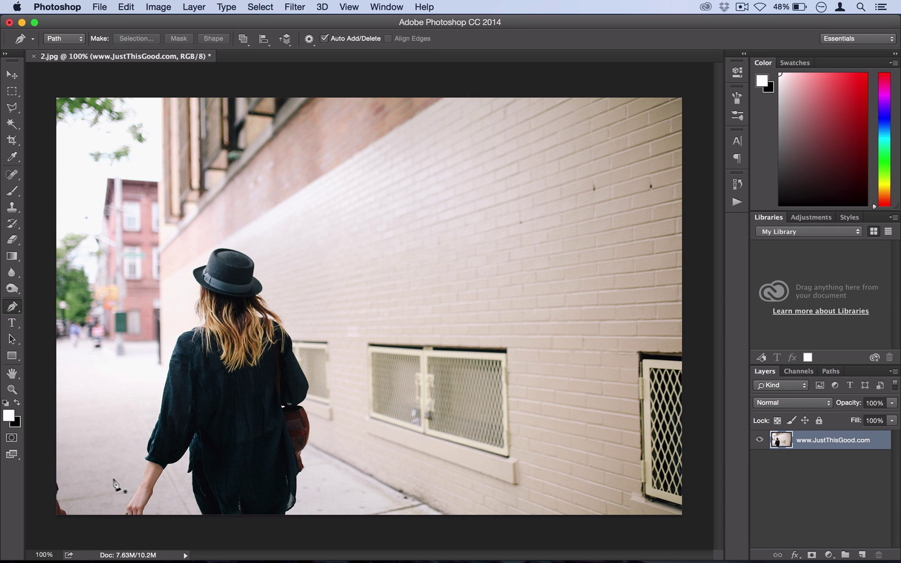
# Zoom and scroll in on the woman's hanging hand for tracing.
pyautogui.scroll(5, 113, 485)
pyautogui.scroll(-5, 111, 483)
pyautogui.hscroll(-8, 111, 483)
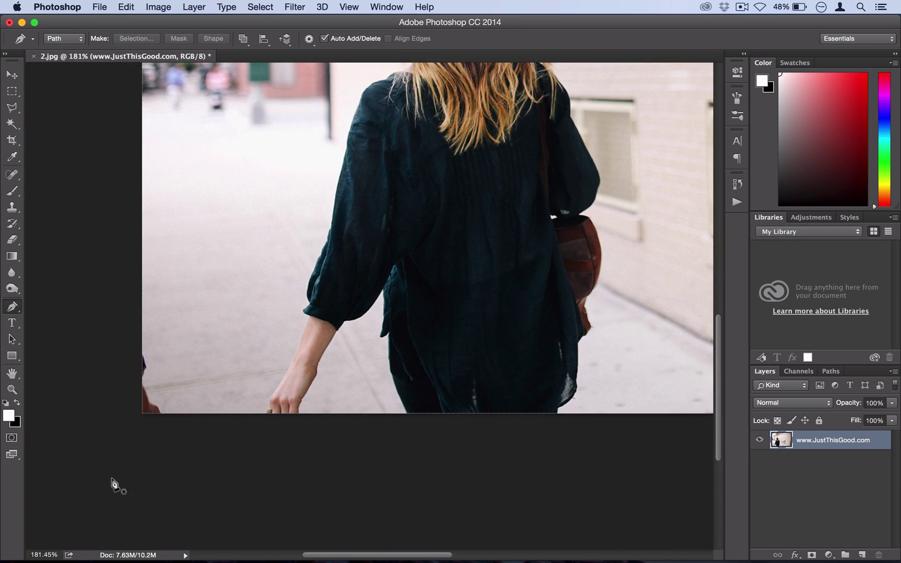
pyautogui.hscroll(2, 267, 387)
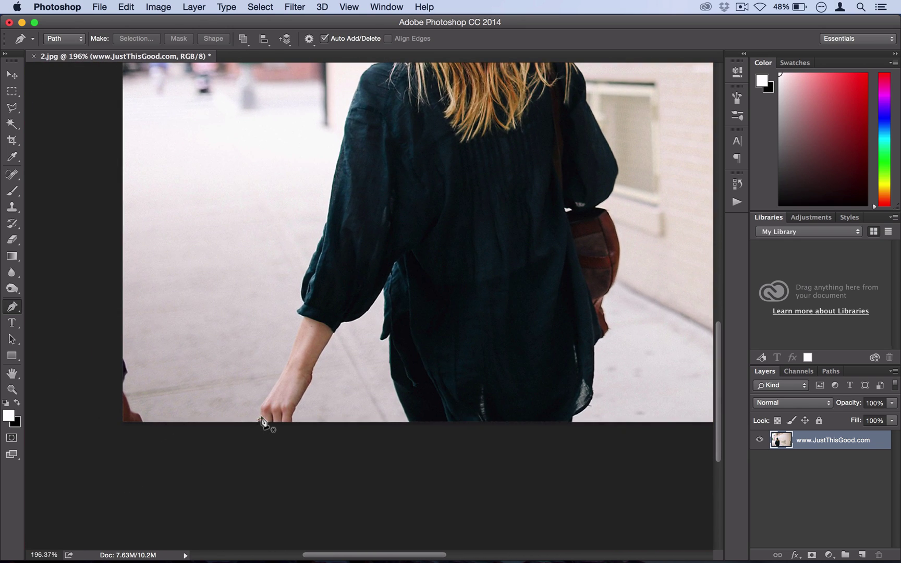
pyautogui.scroll(4, 264, 420)
pyautogui.scroll(-2, 263, 421)
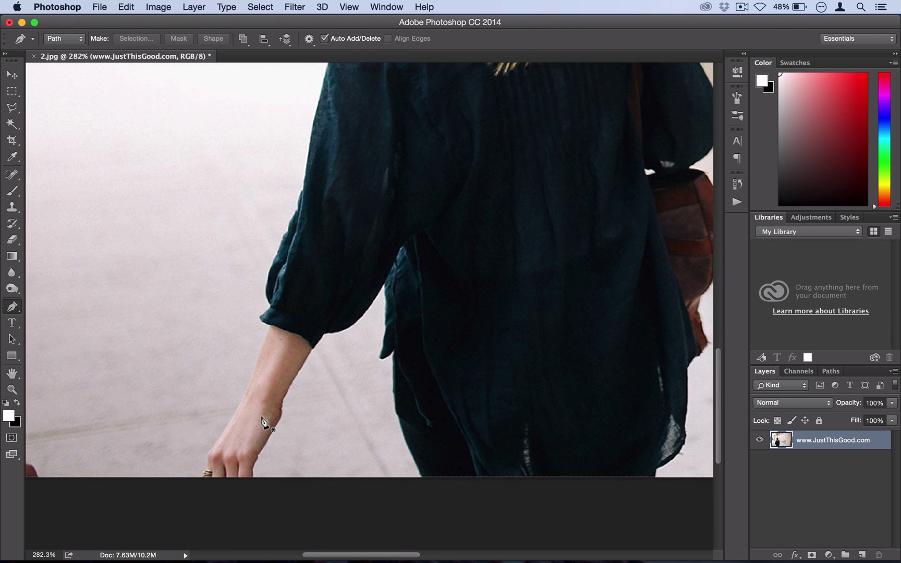
pyautogui.hscroll(-3, 263, 421)
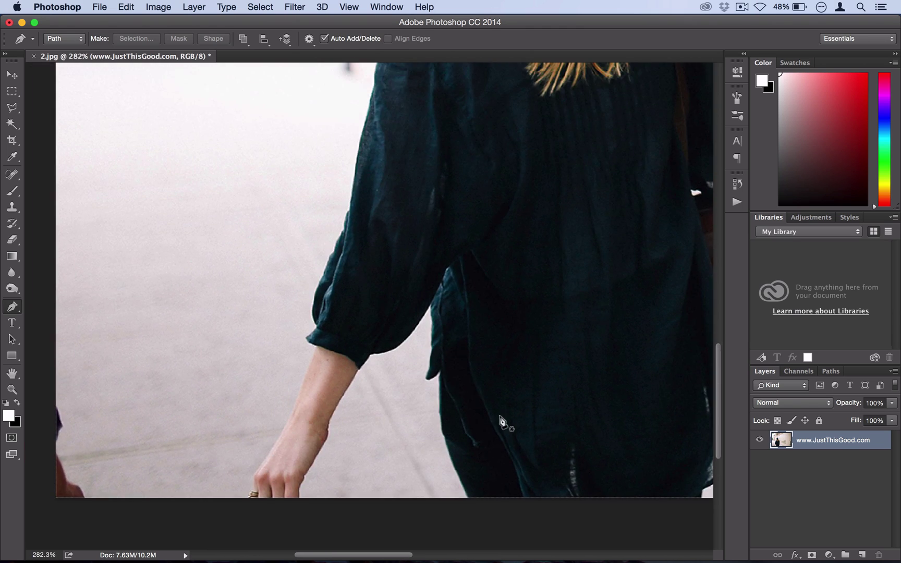
pyautogui.rightClick(812, 443)
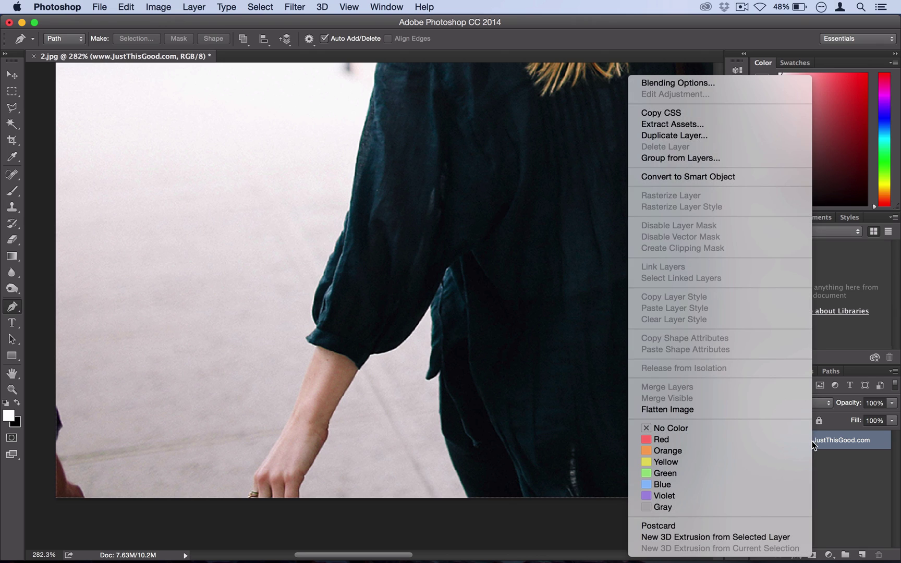
pyautogui.click(705, 137)
pyautogui.click(582, 233)
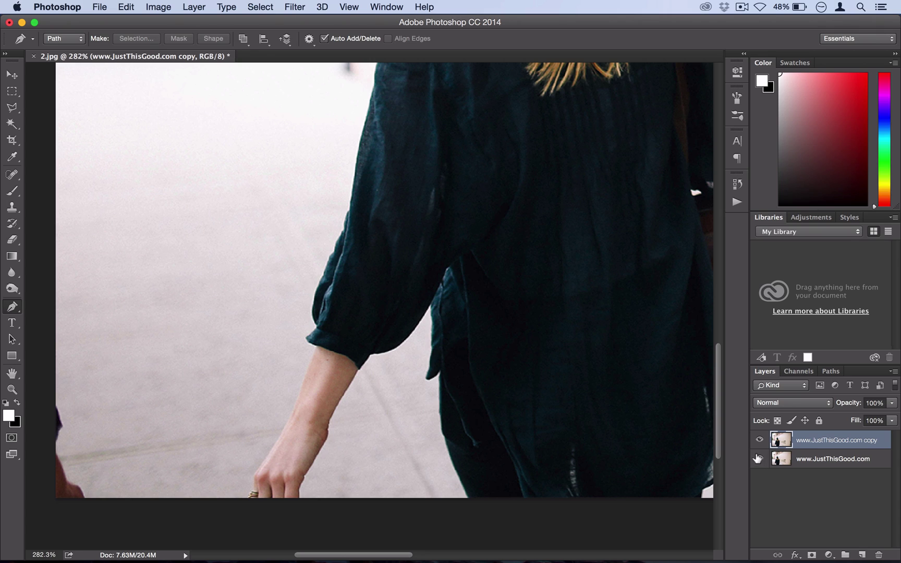
pyautogui.click(798, 459)
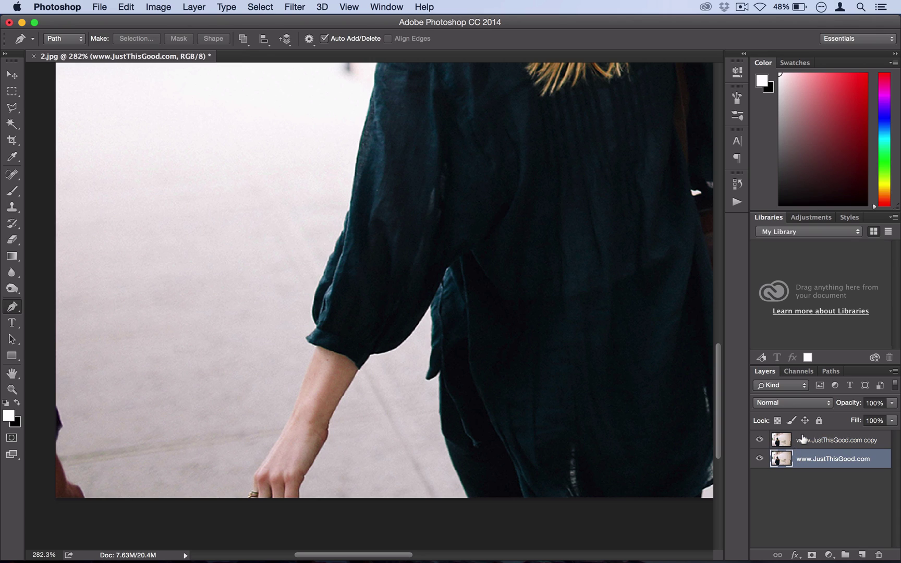
pyautogui.click(820, 439)
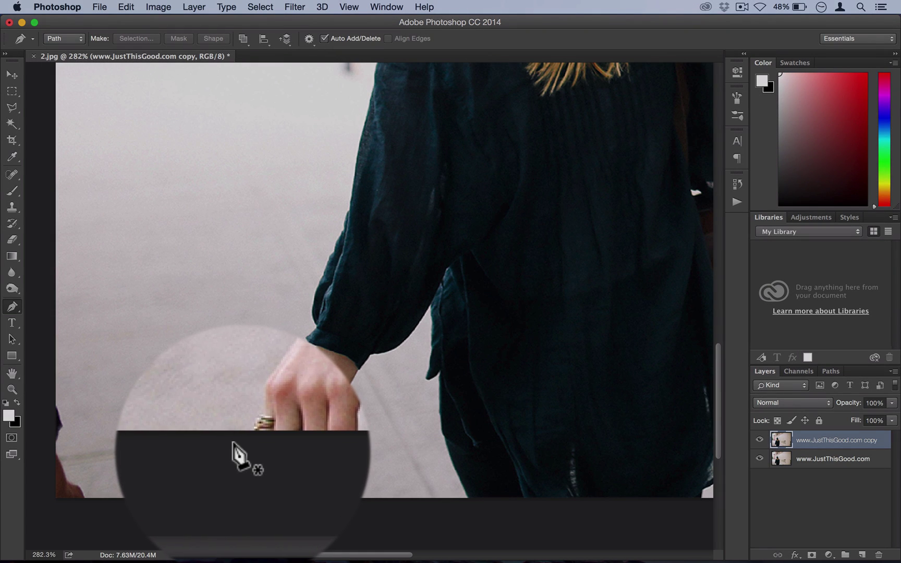
# Trace pen anchors from below the hand up the forearm, breaking the handle at the sleeve cuff.
pyautogui.click(240, 511)
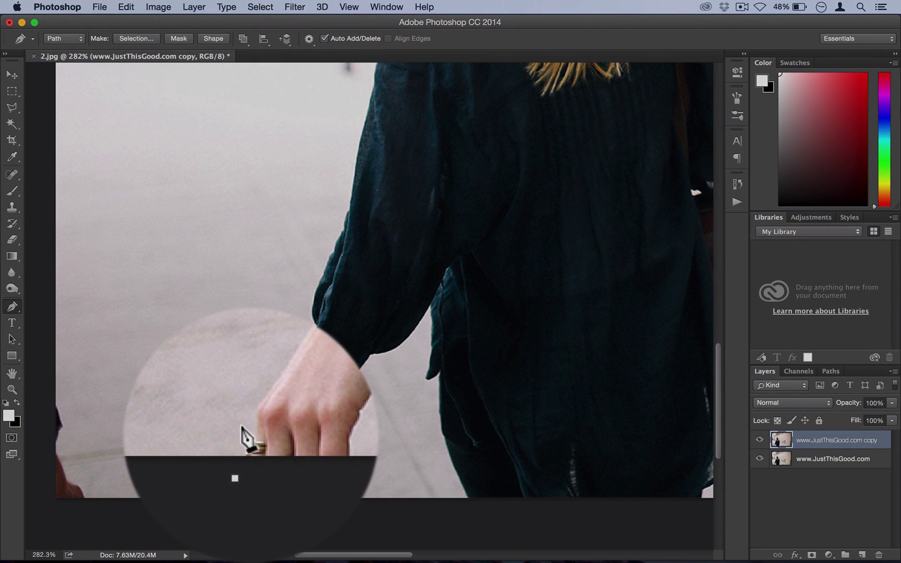
pyautogui.moveTo(249, 450); pyautogui.dragTo(249, 434)
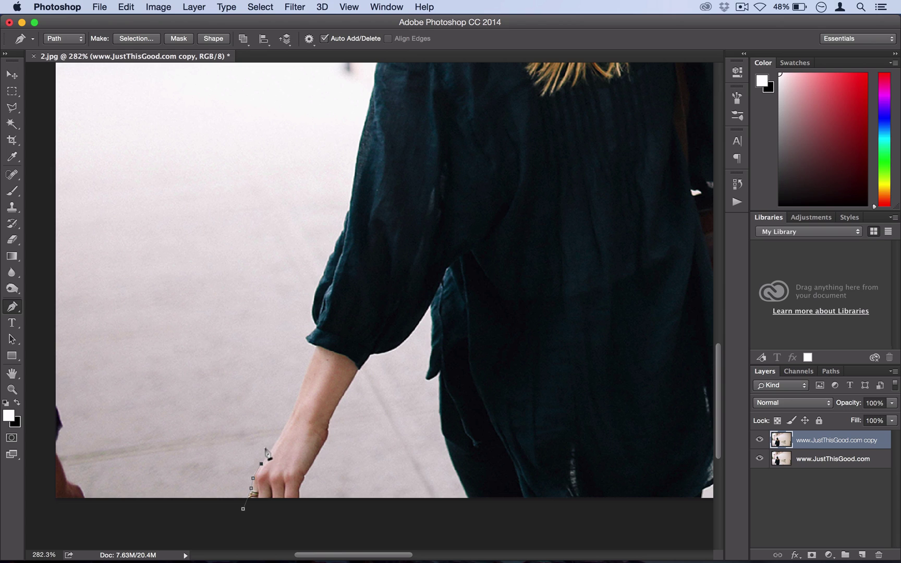
pyautogui.click(277, 412)
pyautogui.press('super+z')
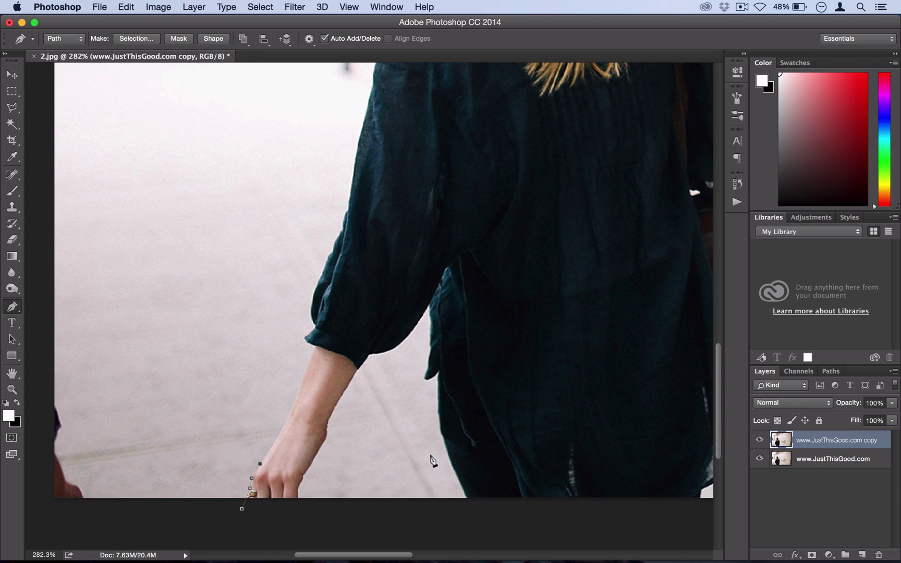
pyautogui.press('super+alt+z')
pyautogui.press('super+alt+z')
pyautogui.press('super+alt+z')
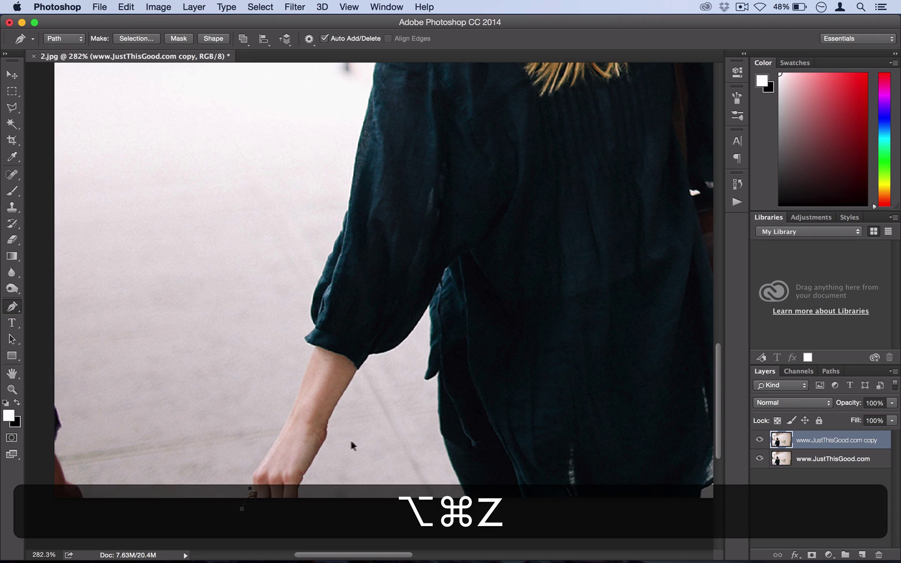
pyautogui.click(252, 474)
pyautogui.click(264, 459)
pyautogui.click(285, 420)
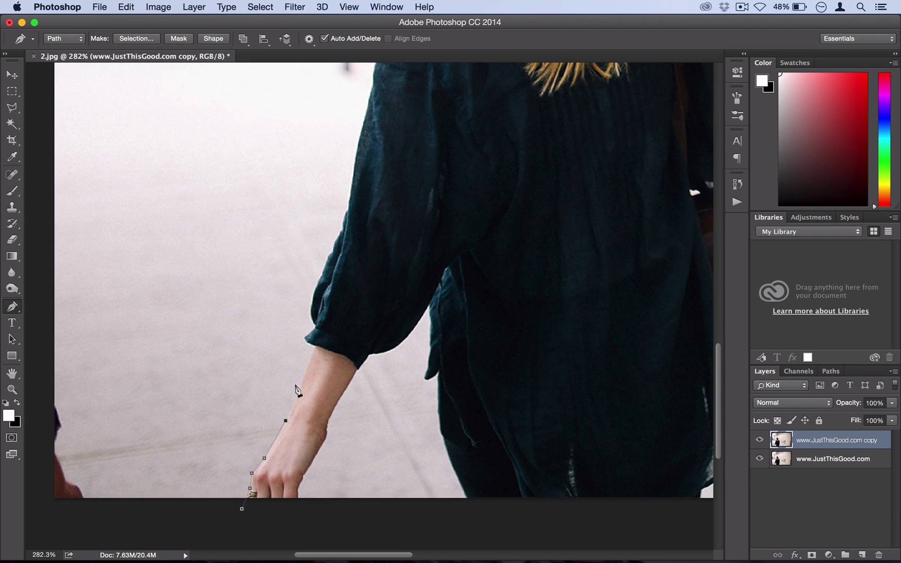
pyautogui.click(314, 348)
pyautogui.moveTo(300, 337)
pyautogui.mouseDown()
pyautogui.moveTo(276, 290)
pyautogui.moveTo(282, 332)
pyautogui.moveTo(311, 373)
pyautogui.moveTo(293, 366)
pyautogui.moveTo(254, 317)
pyautogui.moveTo(268, 303)
pyautogui.moveTo(265, 323)
pyautogui.moveTo(284, 309)
pyautogui.moveTo(302, 320)
pyautogui.moveTo(291, 309)
pyautogui.moveTo(278, 321)
pyautogui.moveTo(287, 312)
pyautogui.moveTo(299, 321)
pyautogui.mouseUp()
pyautogui.press('alt')
# Extend the path up the sleeve edge and around the hat to its brim.
pyautogui.moveTo(320, 275); pyautogui.dragTo(328, 255)
pyautogui.moveTo(328, 256); pyautogui.dragTo(348, 210)
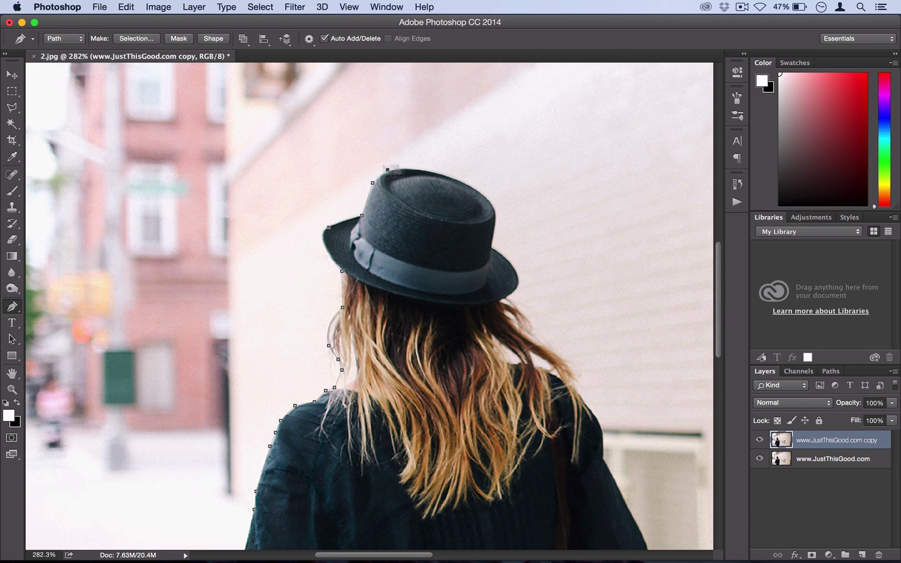
pyautogui.click(407, 168)
pyautogui.click(445, 173)
pyautogui.click(467, 183)
pyautogui.click(484, 194)
pyautogui.click(497, 215)
pyautogui.click(492, 247)
pyautogui.moveTo(519, 284); pyautogui.dragTo(505, 299)
# Continue the path down the hair's right edge, the right sleeve, jacket and bag.
pyautogui.click(518, 314)
pyautogui.click(532, 334)
pyautogui.click(544, 351)
pyautogui.click(561, 360)
pyautogui.click(579, 379)
pyautogui.click(582, 402)
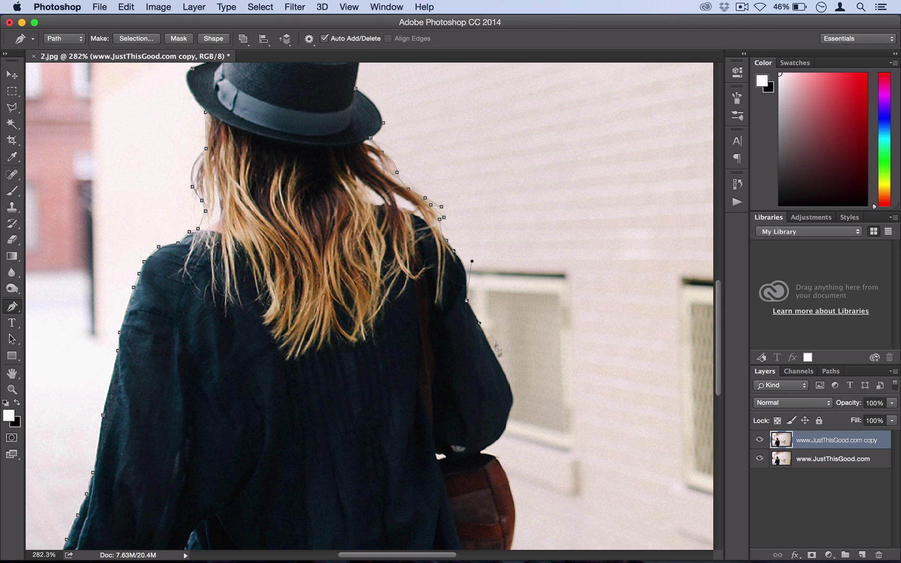
pyautogui.click(513, 405)
pyautogui.click(504, 435)
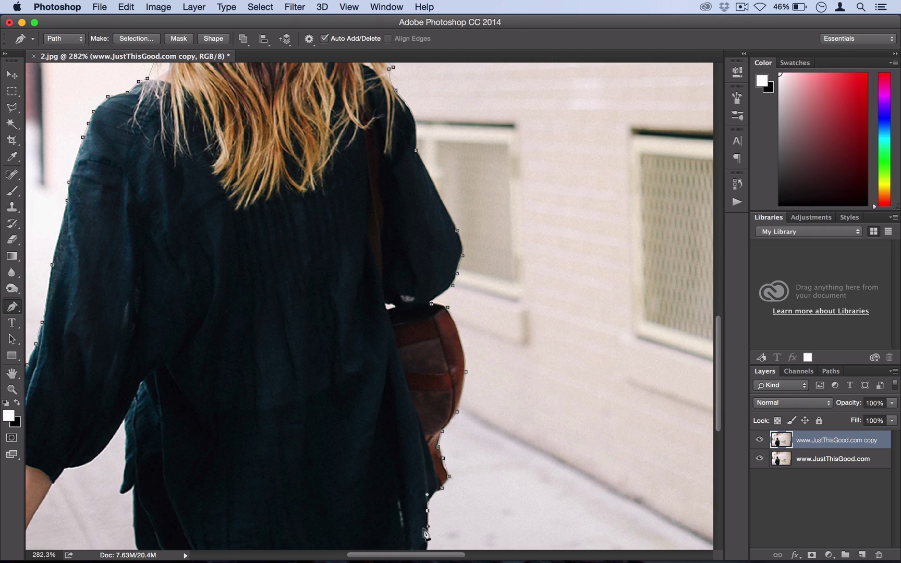
pyautogui.moveTo(407, 460); pyautogui.dragTo(382, 466)
# Trace up the inner jacket edge and down the hanging arm.
pyautogui.click(328, 396)
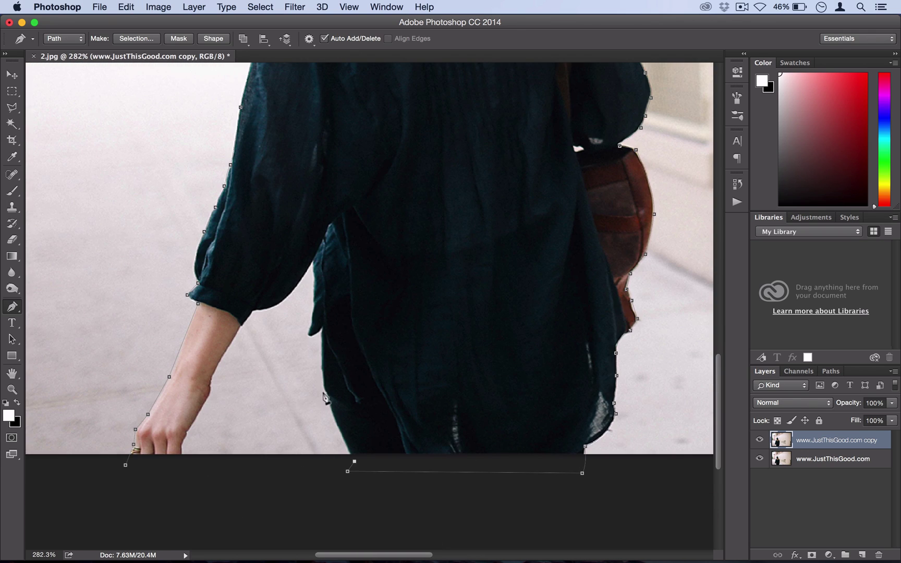
pyautogui.click(322, 329)
pyautogui.click(314, 274)
pyautogui.click(294, 290)
pyautogui.click(253, 312)
pyautogui.click(229, 347)
pyautogui.click(215, 371)
# Curve the path around the hand and close it at the starting anchor.
pyautogui.moveTo(212, 390); pyautogui.dragTo(209, 396)
pyautogui.click(202, 408)
pyautogui.click(189, 428)
pyautogui.moveTo(182, 444); pyautogui.dragTo(186, 461)
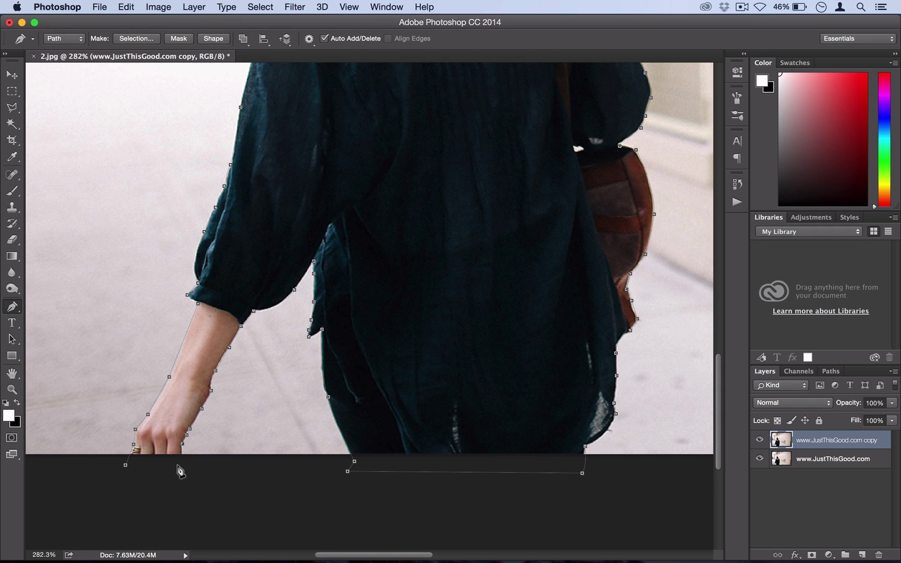
pyautogui.click(185, 495)
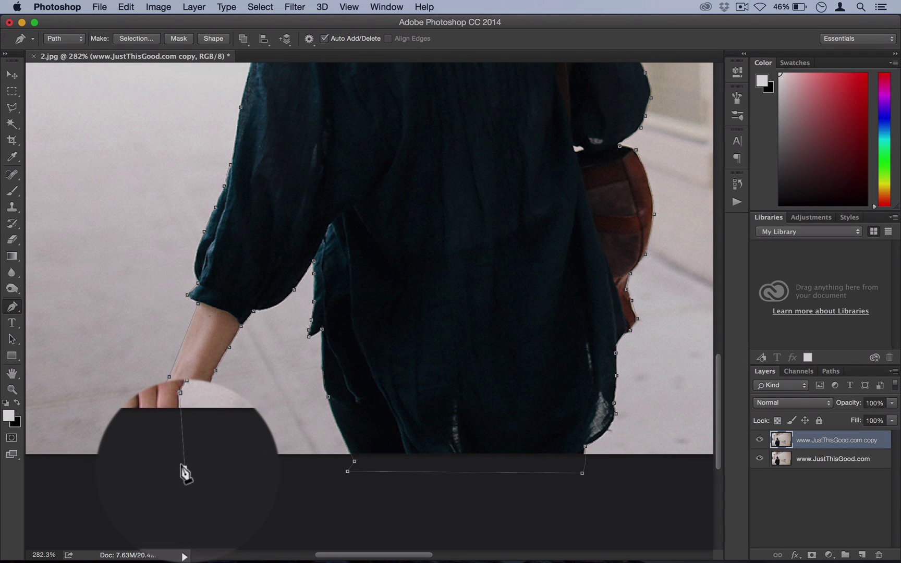
pyautogui.click(126, 464)
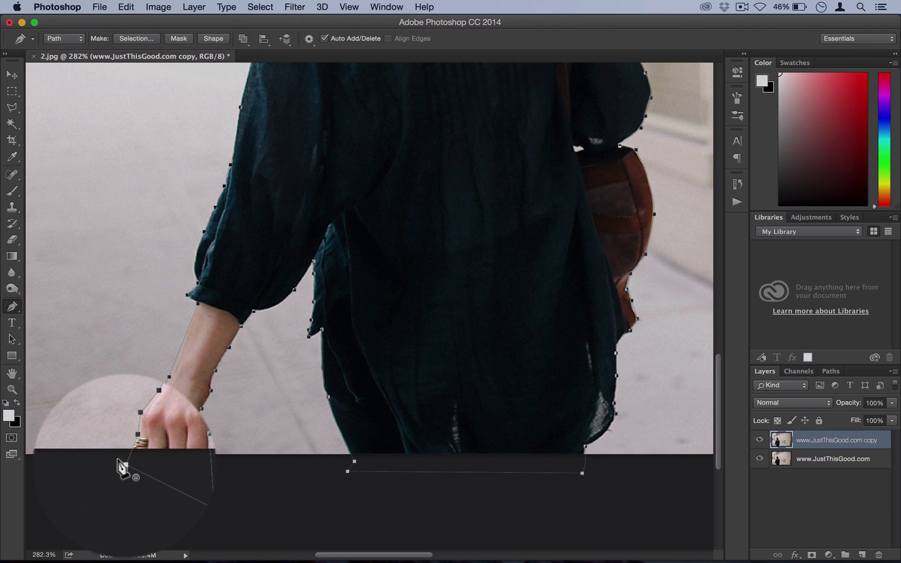
pyautogui.scroll(5, 359, 475)
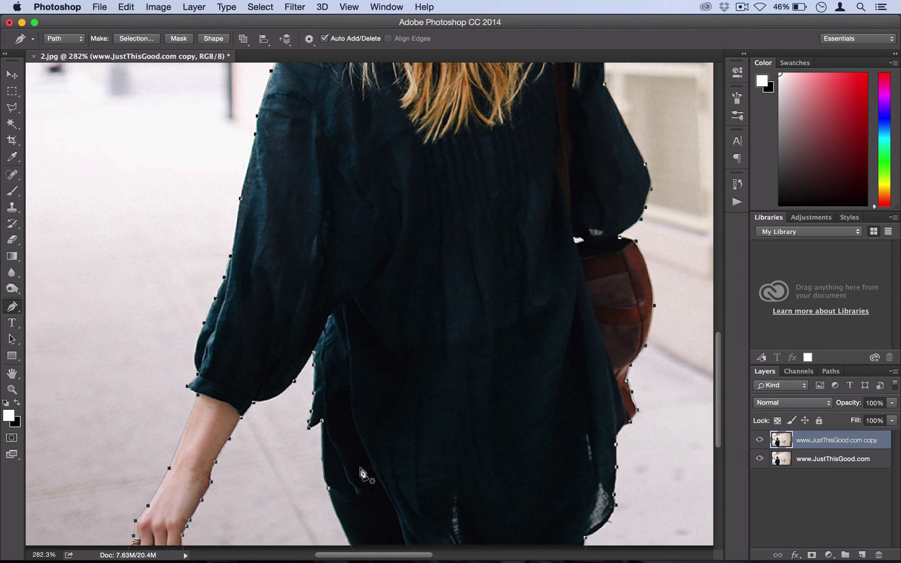
pyautogui.scroll(-1, 363, 475)
pyautogui.hscroll(1, 363, 475)
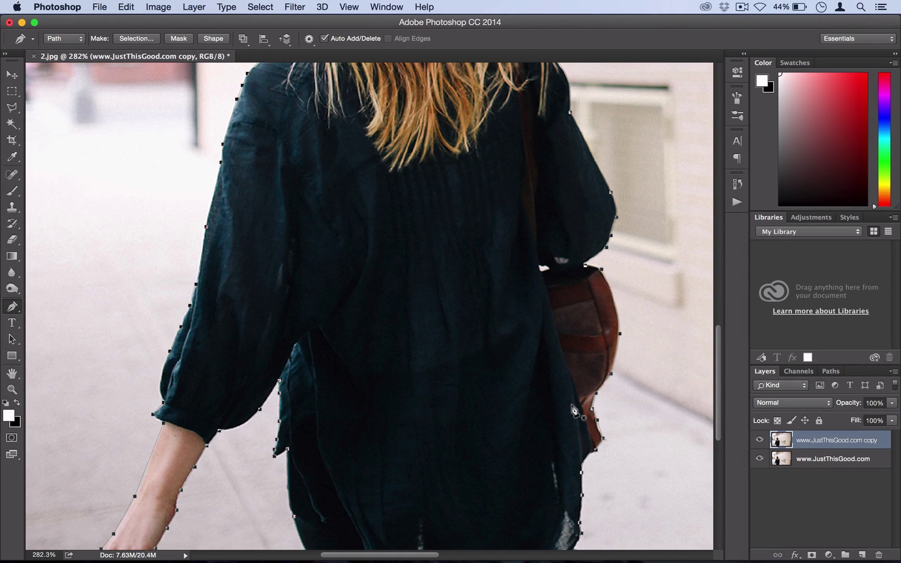
pyautogui.scroll(5, 574, 410)
pyautogui.hscroll(1, 573, 409)
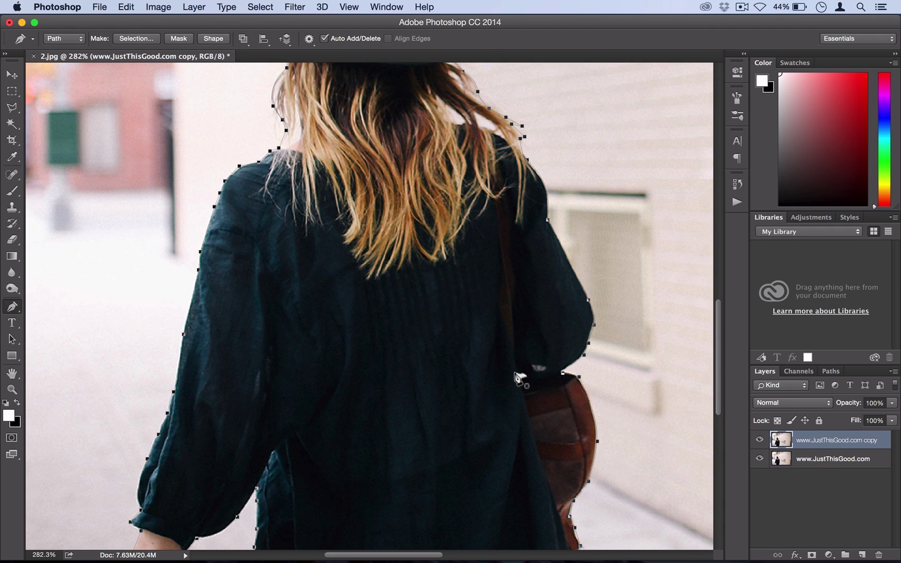
pyautogui.scroll(4, 490, 235)
pyautogui.hscroll(-1, 490, 235)
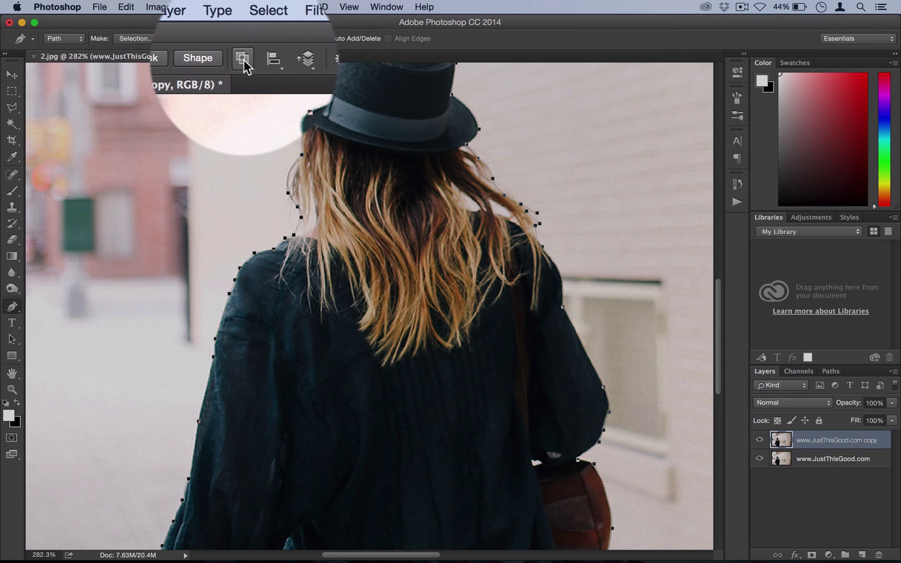
# Use Exclude Overlapping Shapes for the hair-gap path near the right shoulder.
pyautogui.click(243, 39)
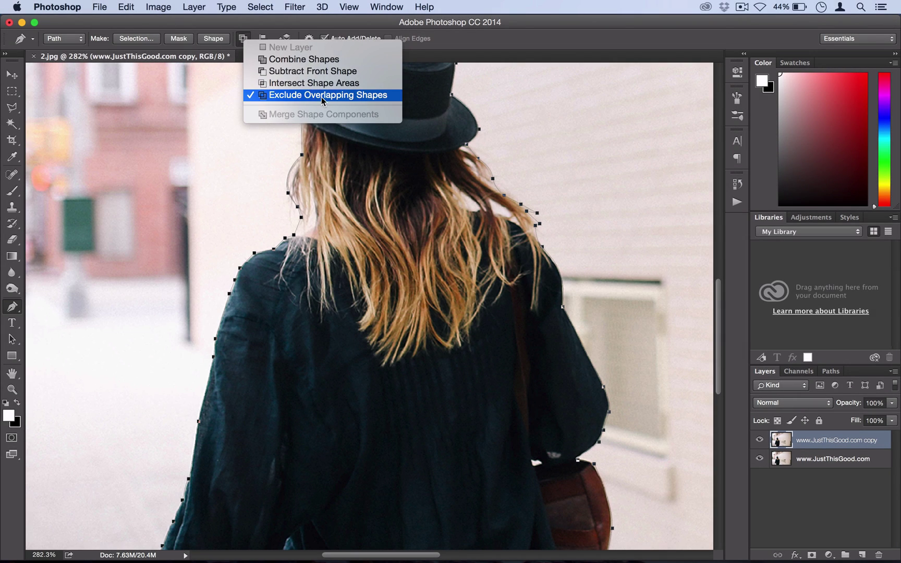
pyautogui.click(322, 96)
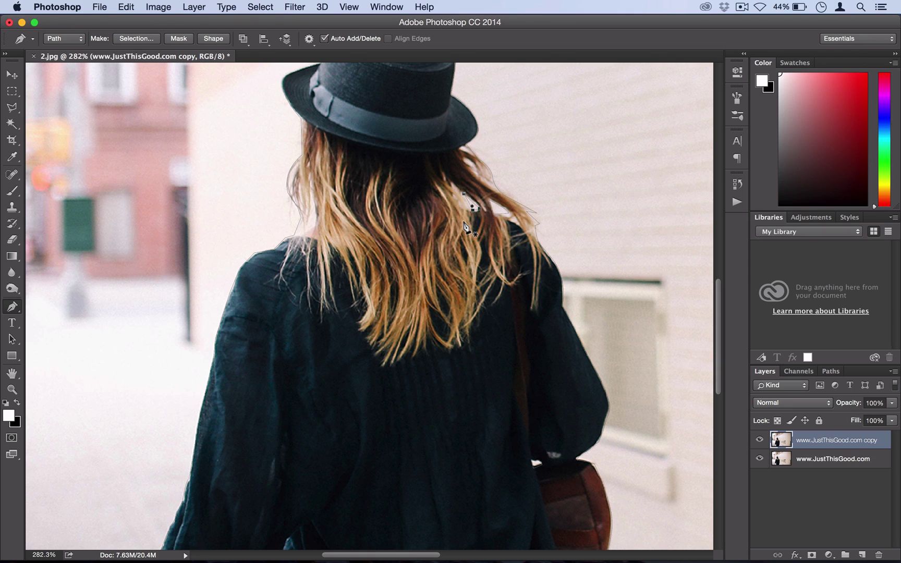
pyautogui.click(243, 38)
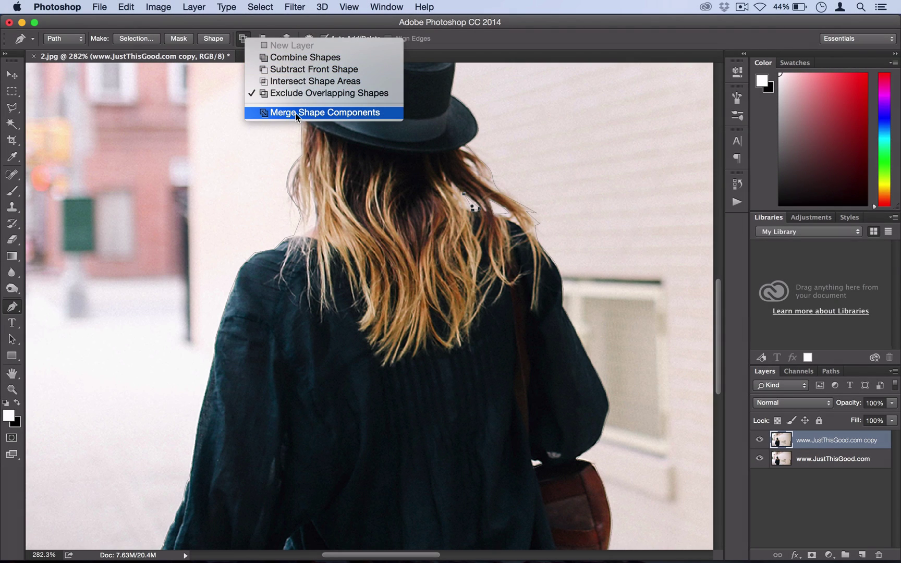
# Merge the path components, make a 0 px feather selection, and view at 100%.
pyautogui.click(324, 112)
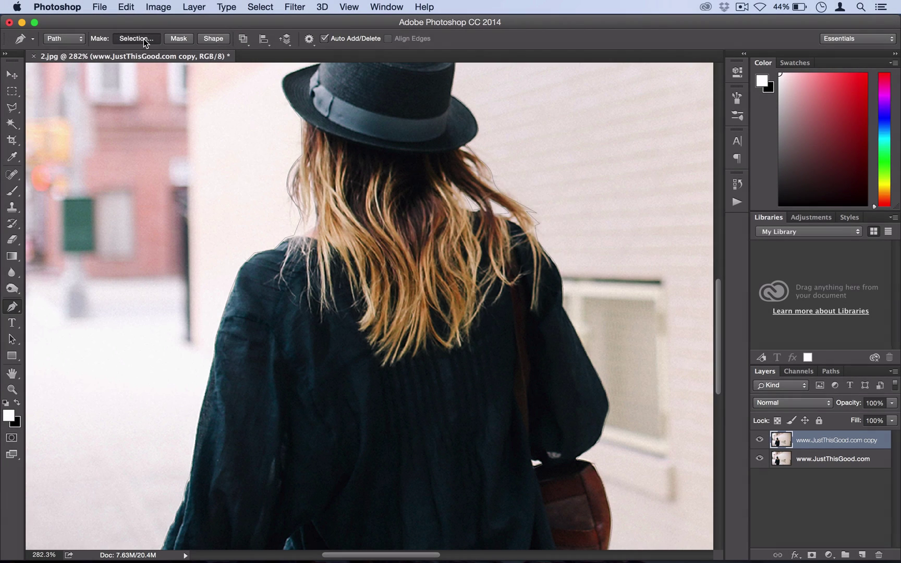
pyautogui.click(144, 39)
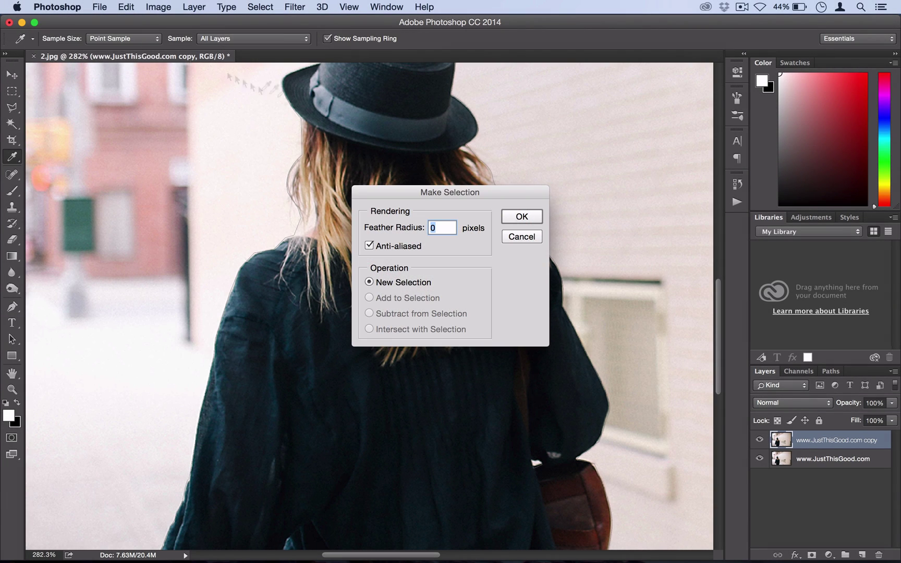
pyautogui.click(523, 217)
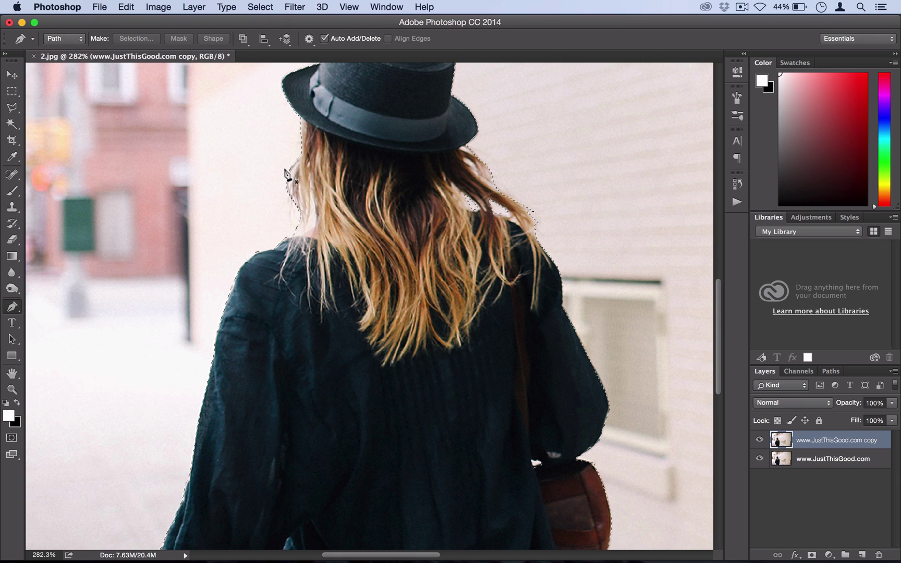
pyautogui.hscroll(1, 288, 174)
pyautogui.hscroll(2, 288, 174)
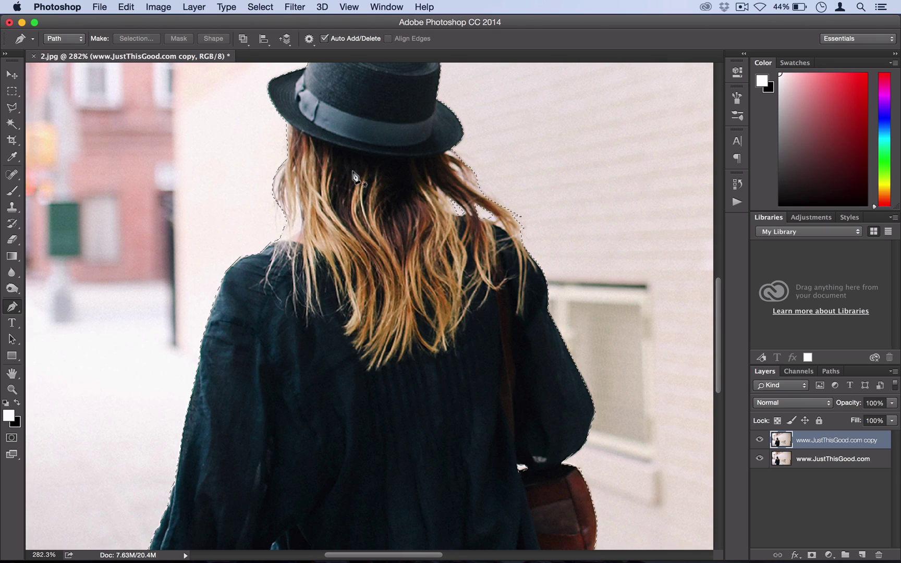
pyautogui.click(349, 6)
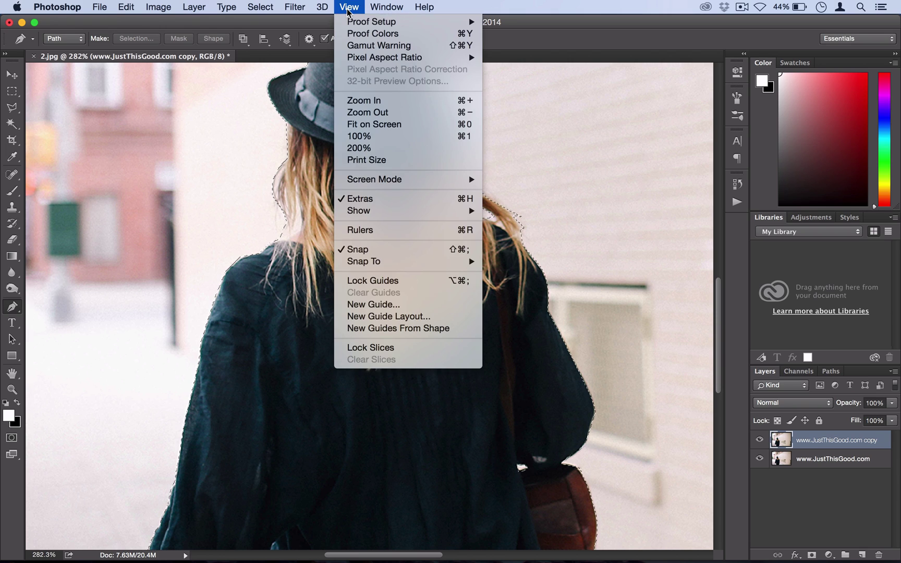
pyautogui.click(390, 136)
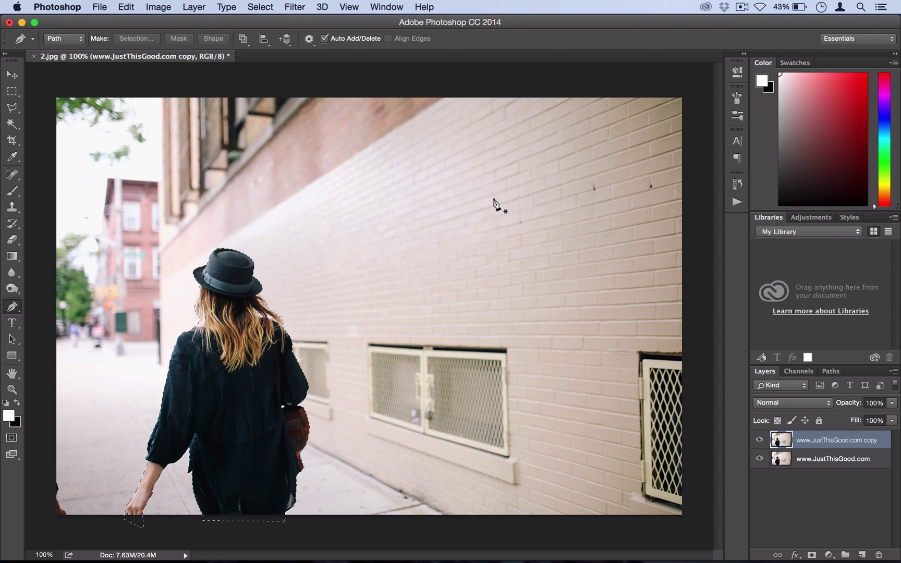
# In Refine Edge, brush the hair and arm edges and set Smooth 5, Radius 3.2 px.
pyautogui.click(262, 6)
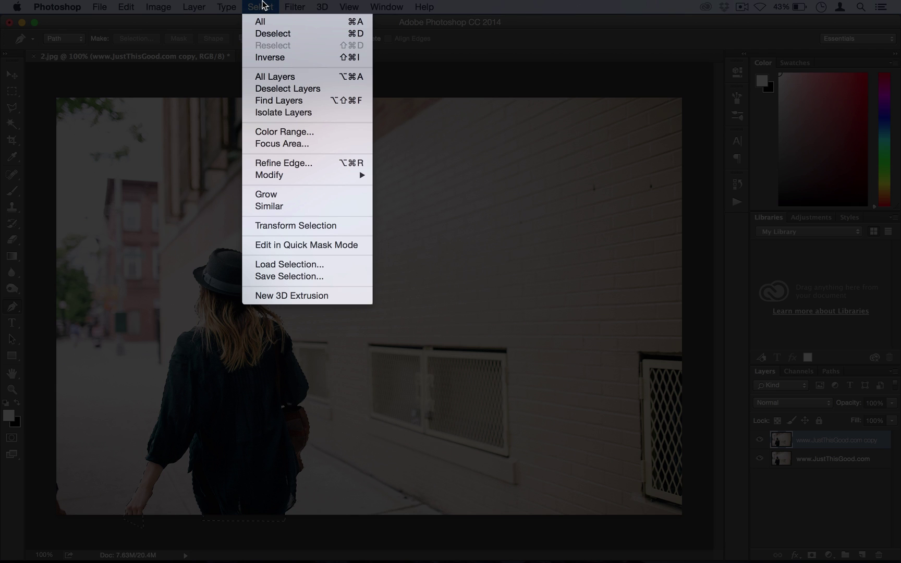
pyautogui.click(321, 164)
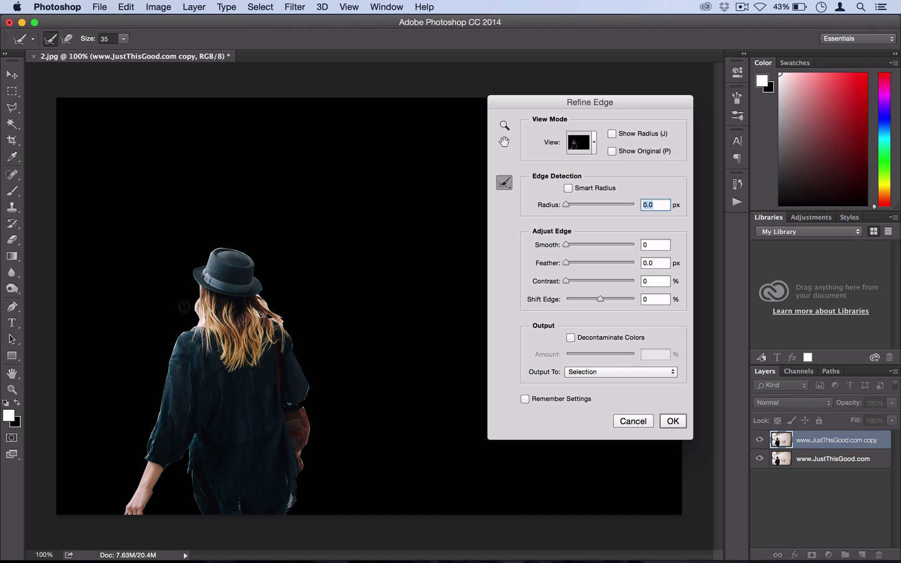
pyautogui.moveTo(184, 306)
pyautogui.mouseDown()
pyautogui.moveTo(198, 309)
pyautogui.moveTo(199, 321)
pyautogui.moveTo(195, 291)
pyautogui.mouseUp()
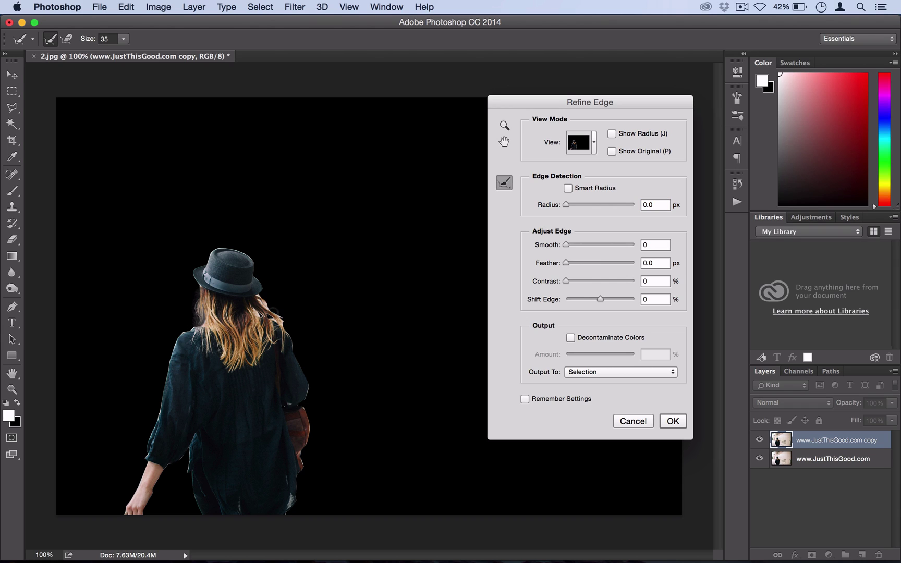
pyautogui.moveTo(261, 300); pyautogui.dragTo(282, 326)
pyautogui.moveTo(305, 400); pyautogui.dragTo(315, 377)
pyautogui.moveTo(569, 243); pyautogui.dragTo(569, 244)
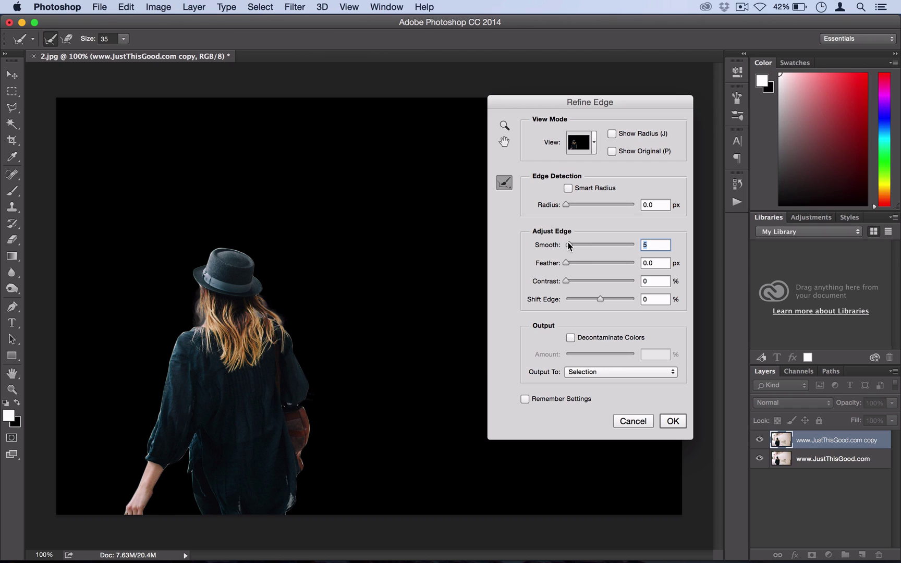
pyautogui.moveTo(566, 205)
pyautogui.mouseDown()
pyautogui.moveTo(588, 204)
pyautogui.moveTo(566, 204)
pyautogui.moveTo(577, 205)
pyautogui.mouseUp()
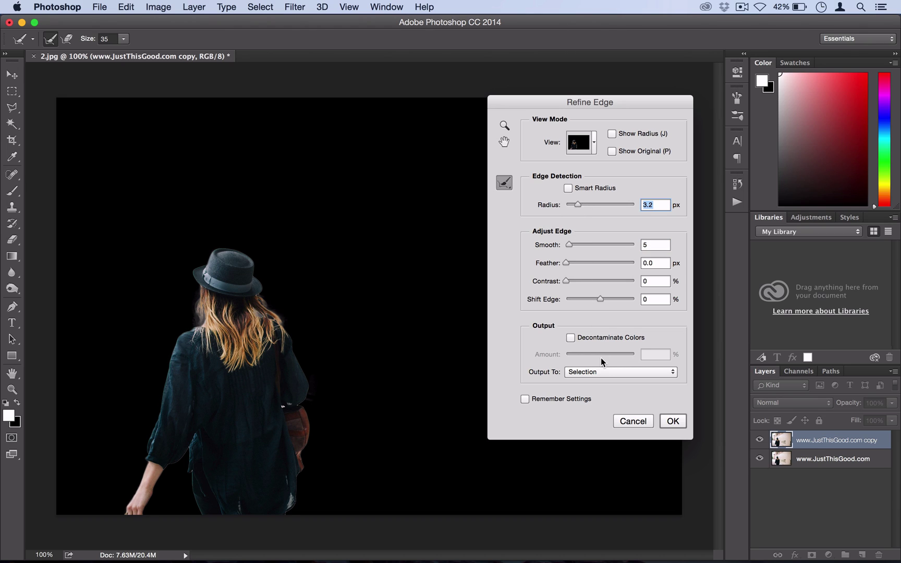
# Apply the refined edge and move the woman onto a new Layer 1 with Layer Via Cut.
pyautogui.click(673, 421)
pyautogui.press('p')
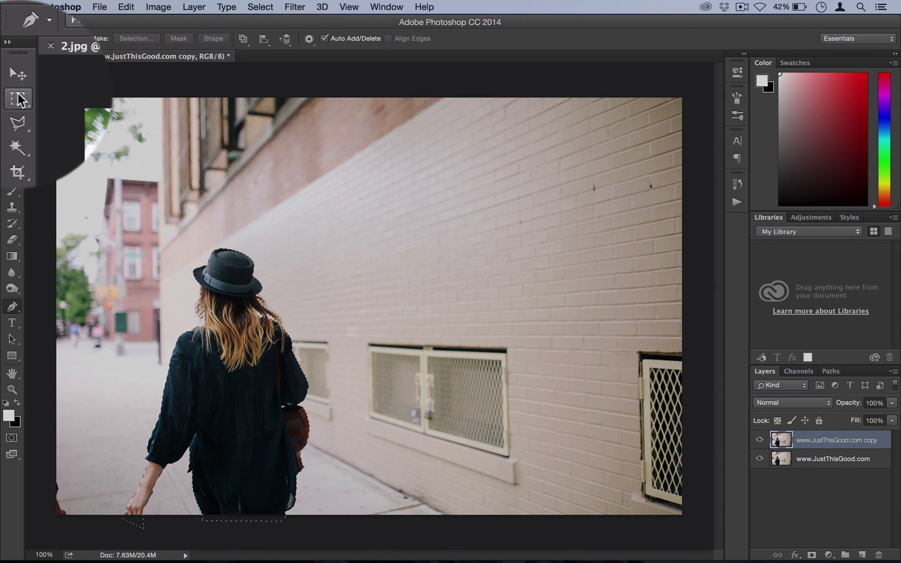
pyautogui.click(11, 90)
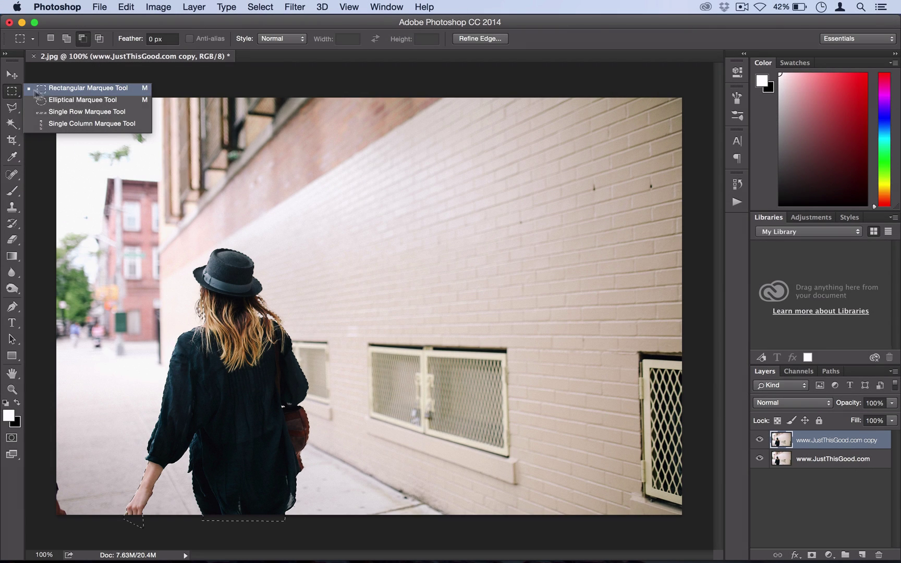
pyautogui.click(59, 92)
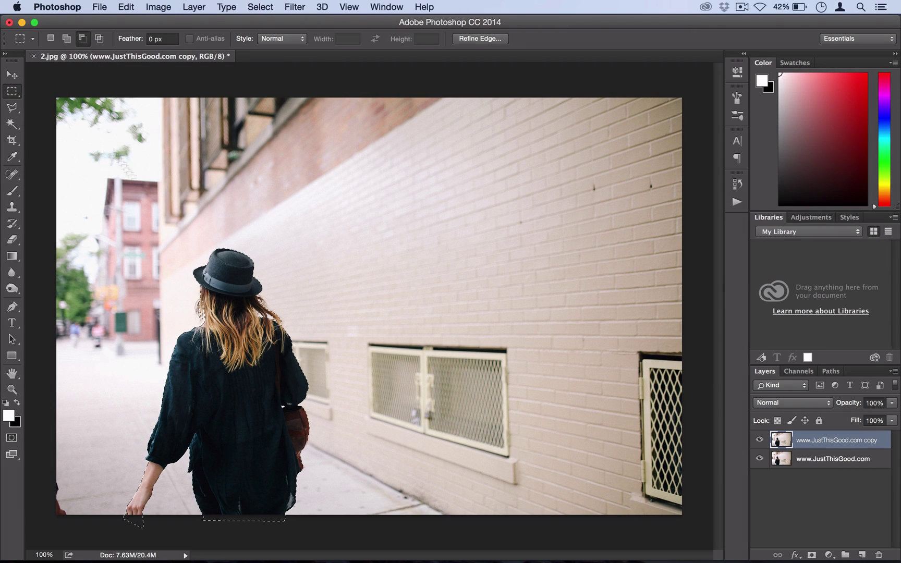
pyautogui.rightClick(231, 311)
pyautogui.click(306, 414)
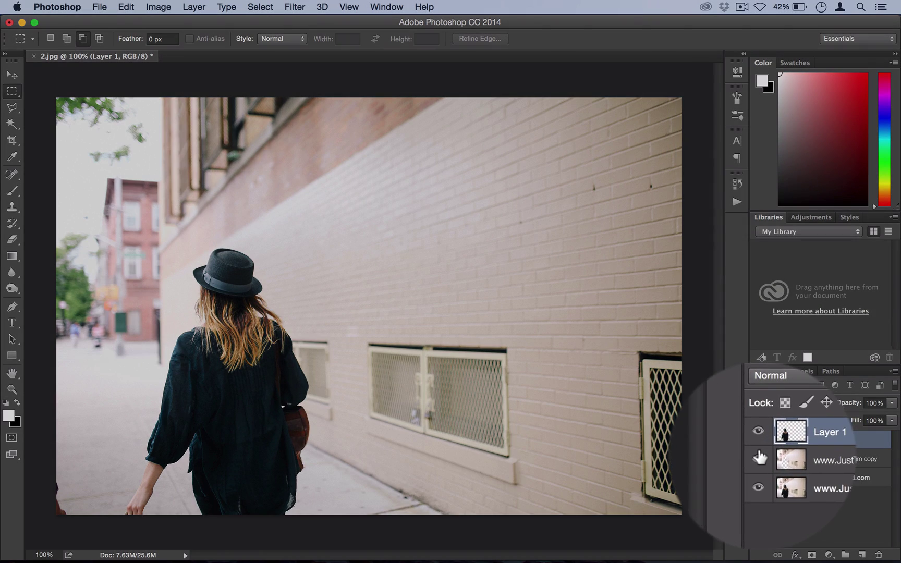
pyautogui.keyDown('alt'); pyautogui.keyDown('super'); pyautogui.click(759, 441); pyautogui.keyUp('super'); pyautogui.keyUp('alt')
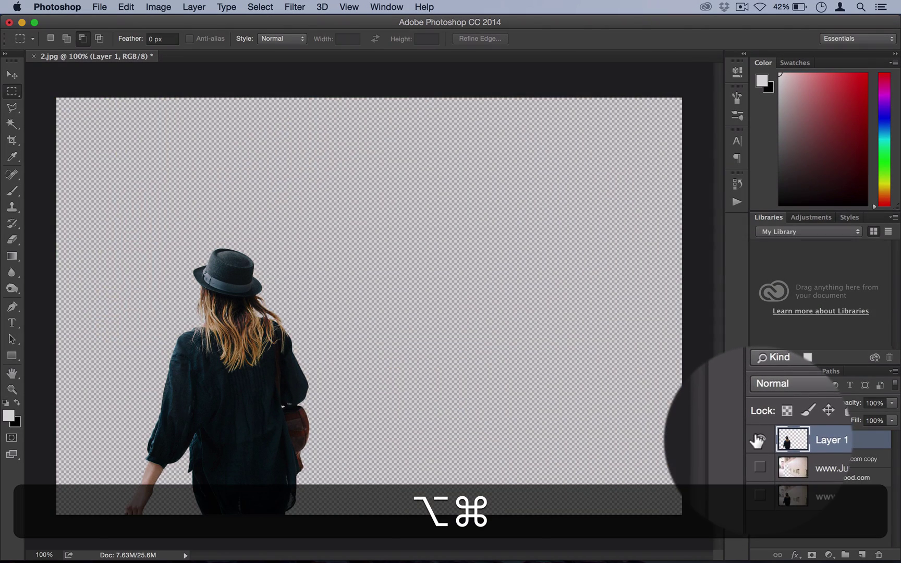
pyautogui.keyDown('alt'); pyautogui.keyDown('super'); pyautogui.click(759, 441); pyautogui.keyUp('super'); pyautogui.keyUp('alt')
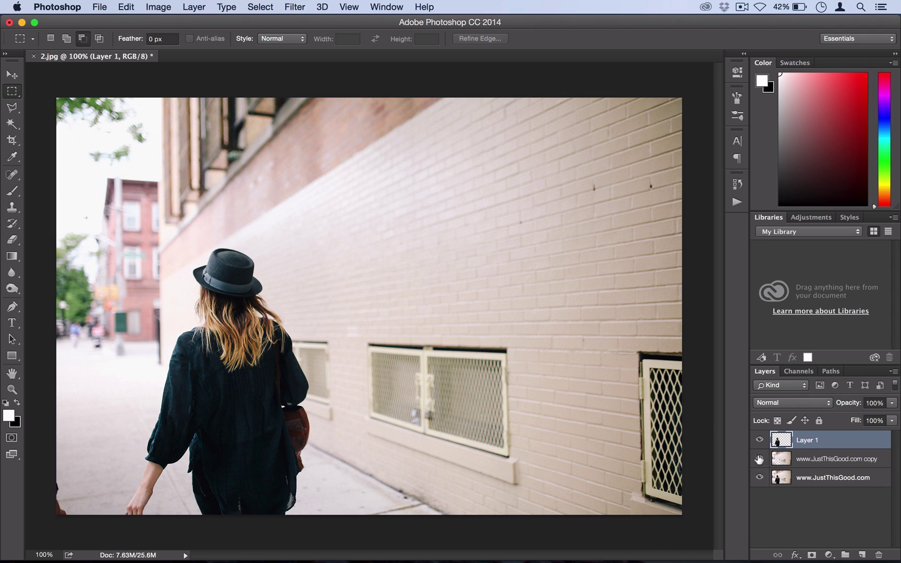
pyautogui.click(835, 458)
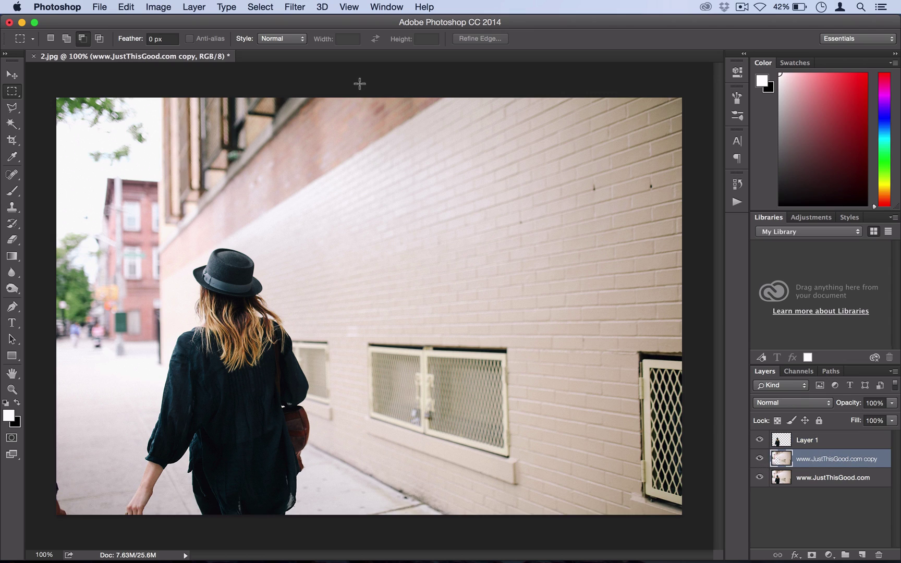
# Add a Solid Color fill layer named Color Fill 1.
pyautogui.click(193, 6)
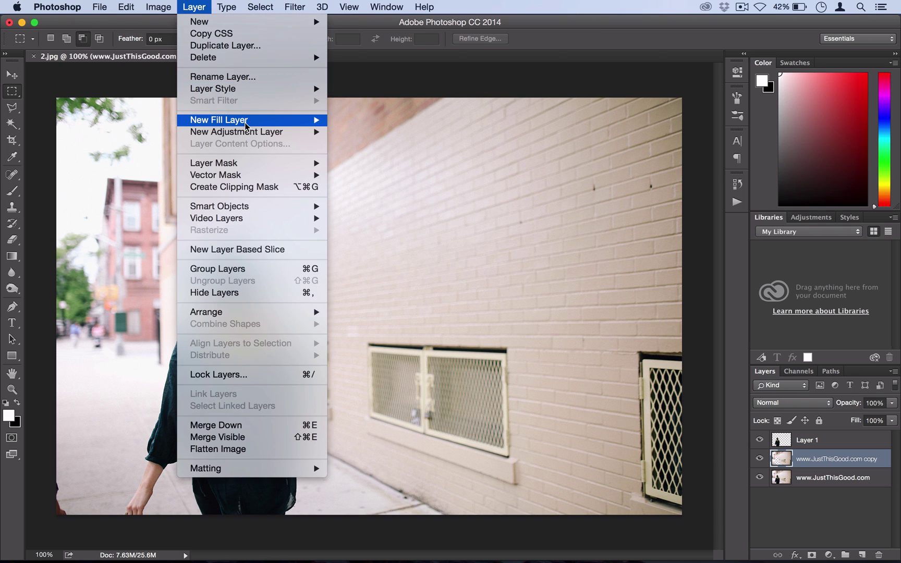
pyautogui.moveTo(247, 125)
pyautogui.click(352, 121)
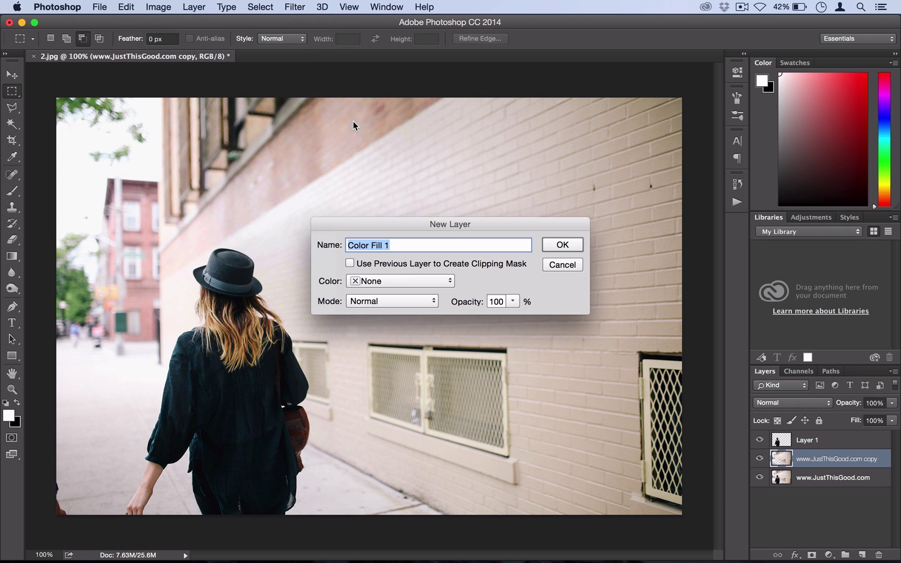
pyautogui.click(556, 249)
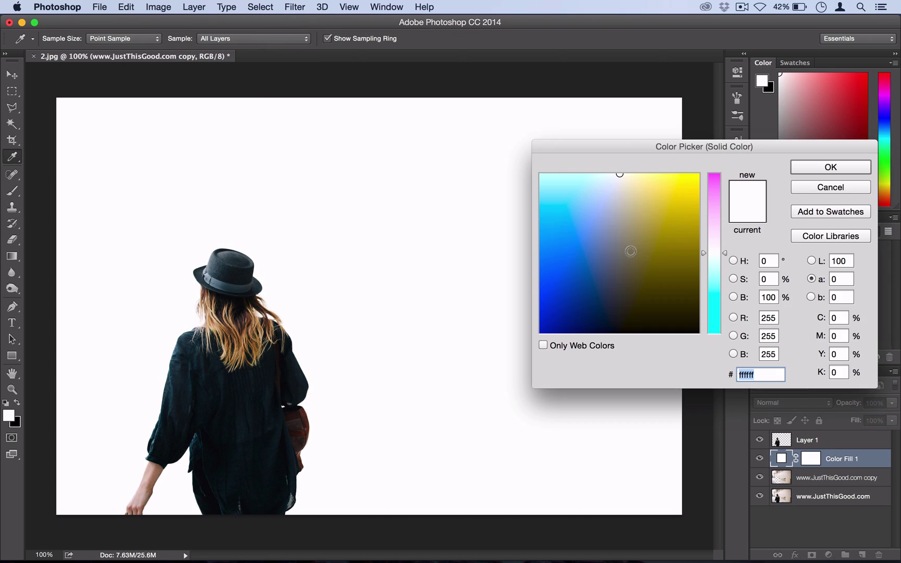
# Try greyish blue, purple, pink and lilac fills before picking a pale pastel blue.
pyautogui.click(610, 257)
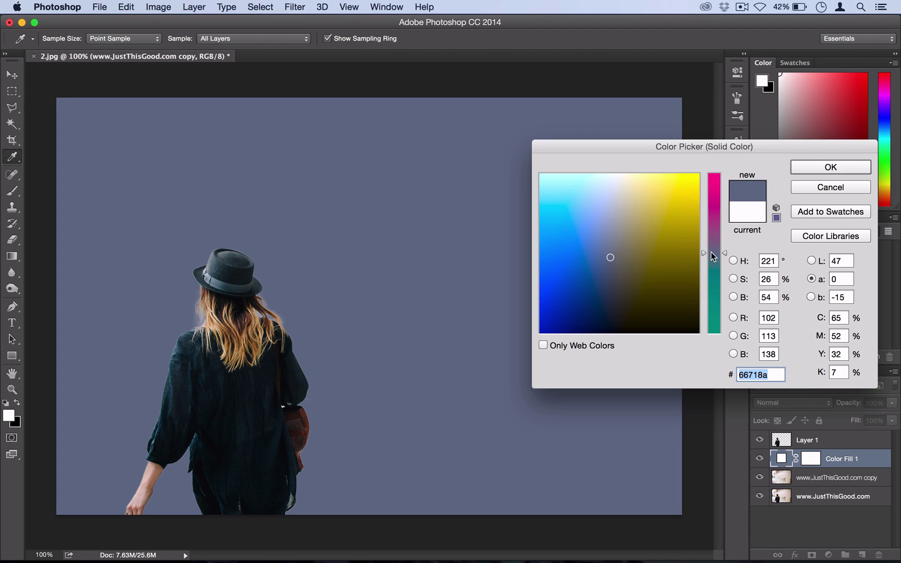
pyautogui.click(713, 234)
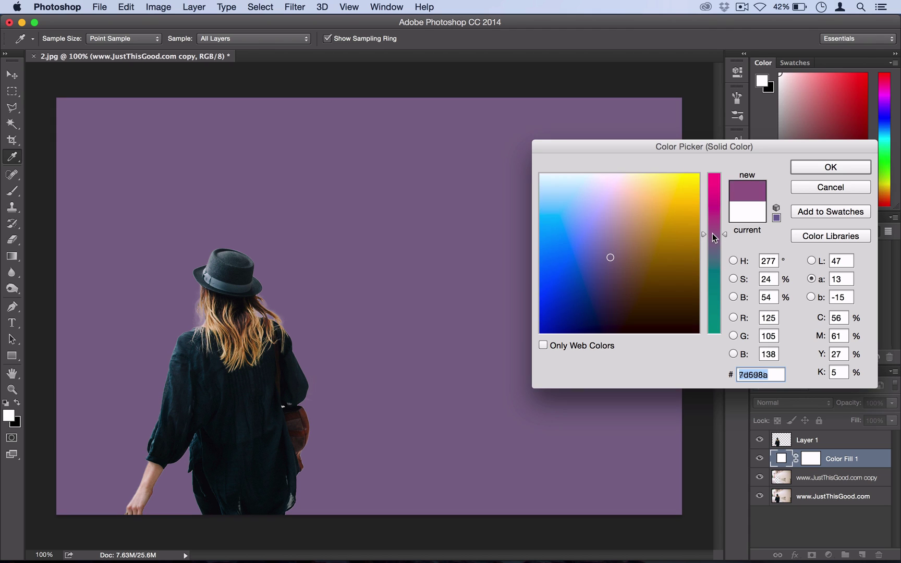
pyautogui.click(613, 206)
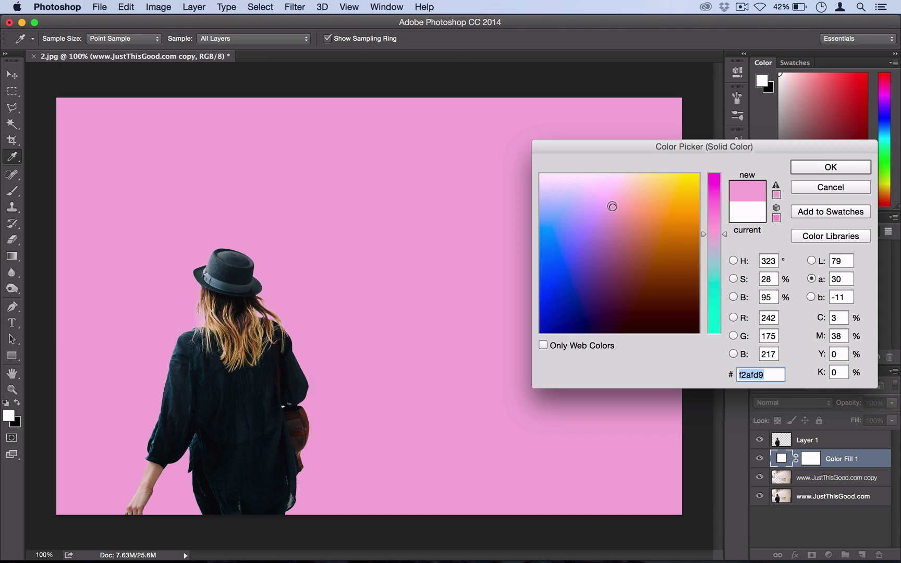
pyautogui.click(594, 195)
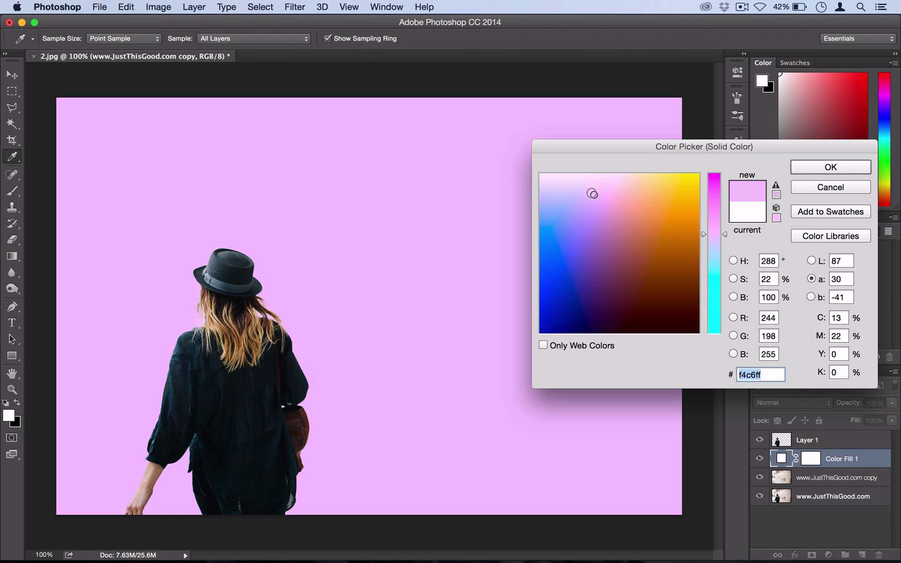
pyautogui.click(716, 253)
pyautogui.click(586, 202)
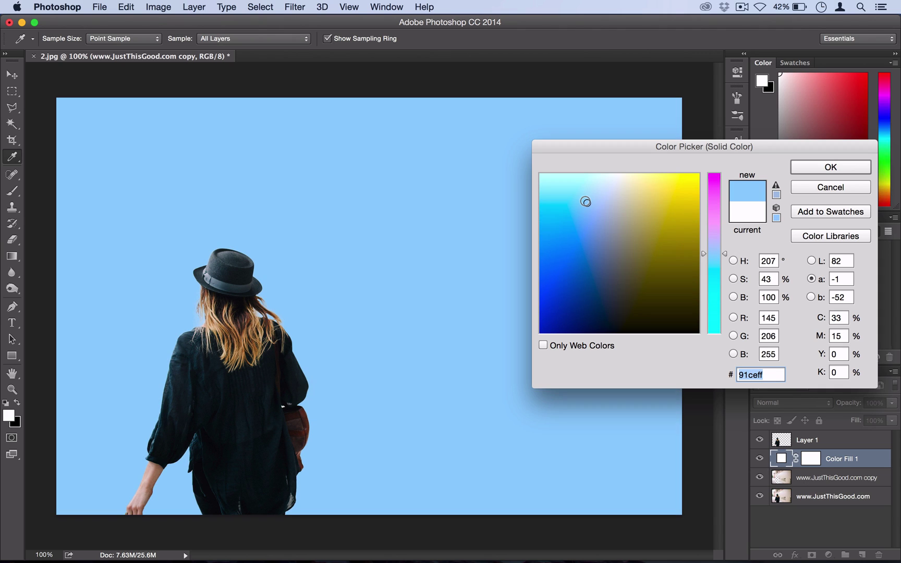
pyautogui.click(596, 202)
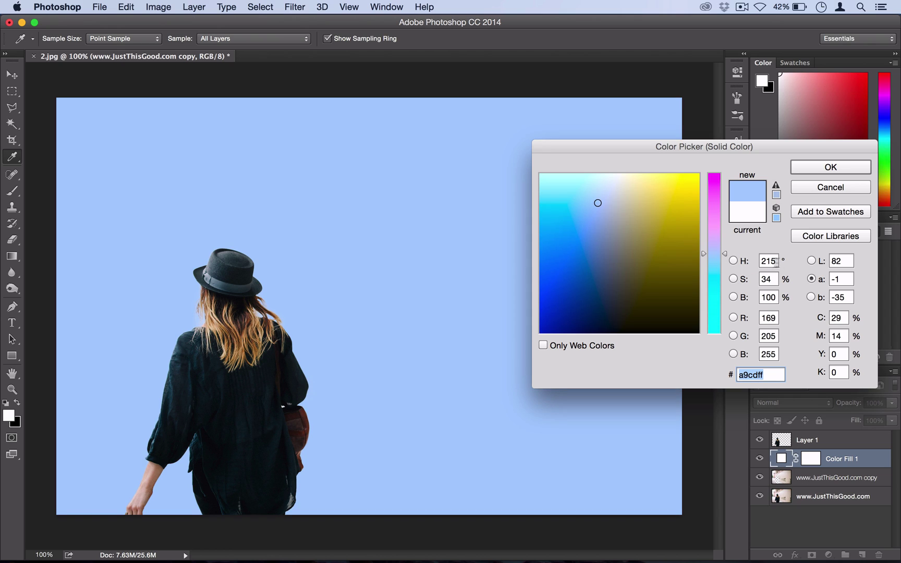
pyautogui.click(812, 260)
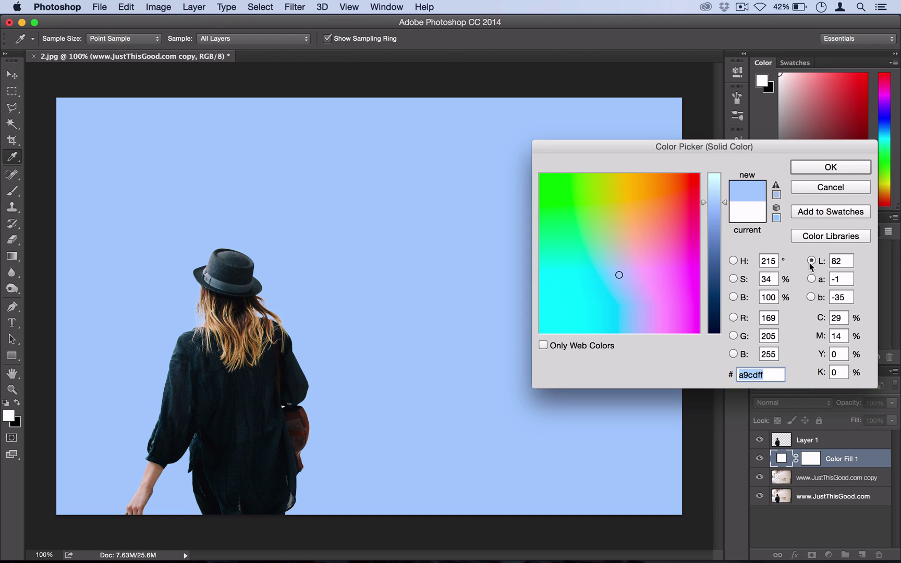
pyautogui.click(734, 262)
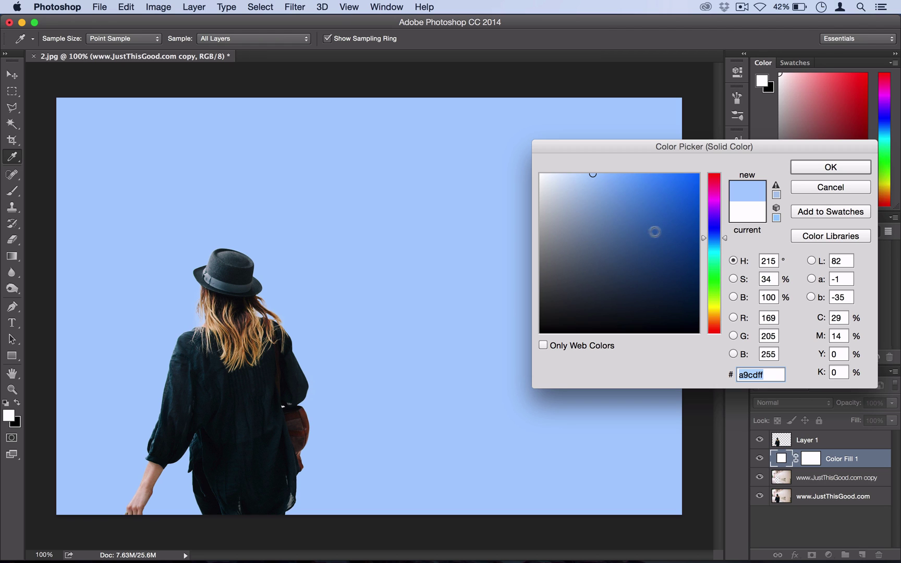
# Adjust the blue's hue and saturation in the Color Picker to lighten it.
pyautogui.moveTo(654, 232); pyautogui.dragTo(704, 167)
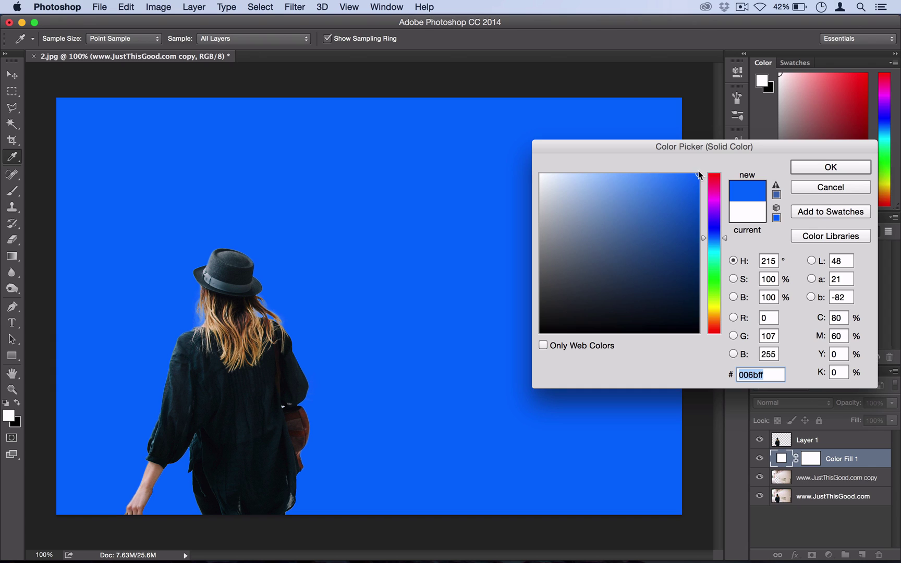
pyautogui.click(735, 280)
pyautogui.moveTo(718, 223); pyautogui.dragTo(716, 190)
pyautogui.click(812, 261)
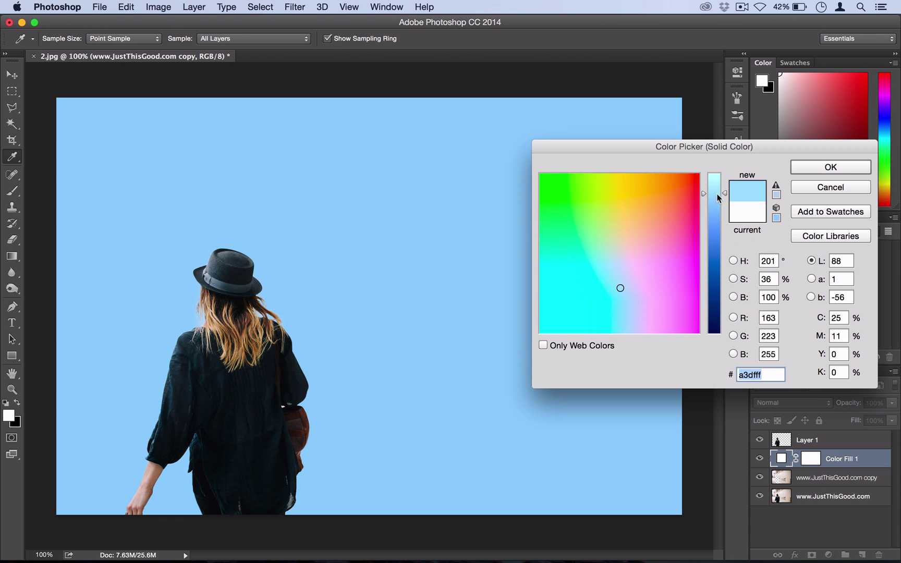
pyautogui.click(733, 279)
pyautogui.moveTo(723, 276); pyautogui.dragTo(725, 255)
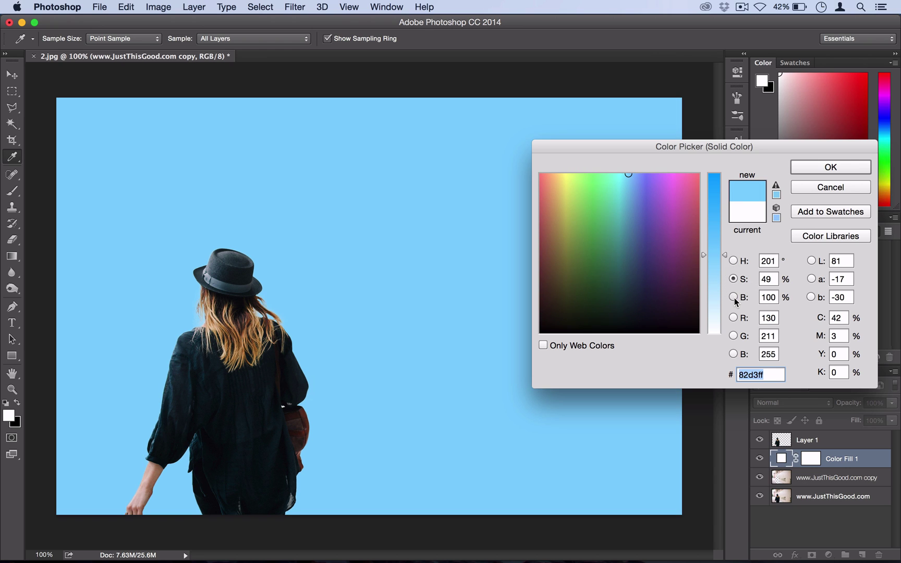
pyautogui.click(733, 298)
pyautogui.click(812, 279)
pyautogui.moveTo(725, 255)
pyautogui.mouseDown()
pyautogui.moveTo(731, 273)
pyautogui.moveTo(722, 267)
pyautogui.mouseUp()
# Settle the fill on light blue abdeff and confirm the colour.
pyautogui.click(734, 279)
pyautogui.click(734, 261)
pyautogui.click(734, 279)
pyautogui.click(559, 194)
pyautogui.click(811, 260)
pyautogui.moveTo(722, 214); pyautogui.dragTo(724, 196)
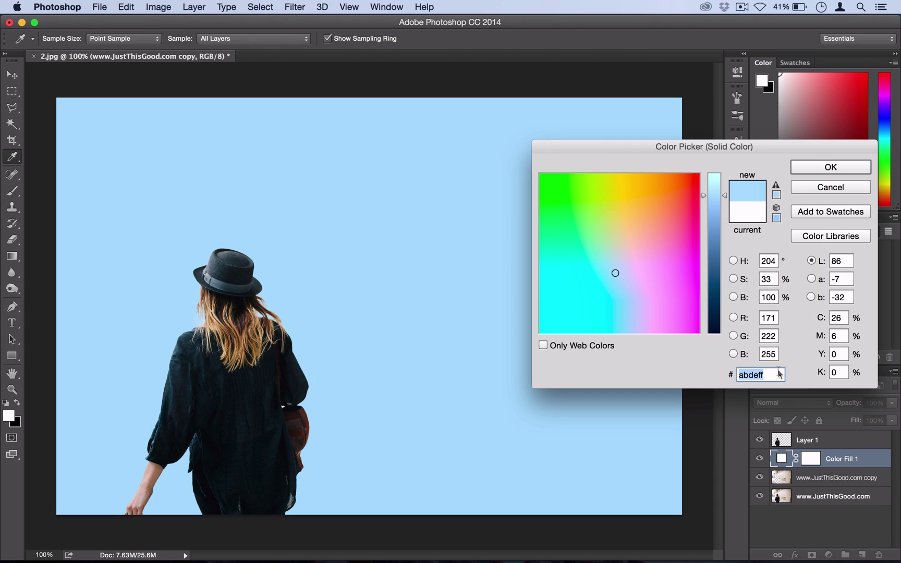
pyautogui.click(782, 372)
pyautogui.moveTo(775, 378); pyautogui.dragTo(738, 376)
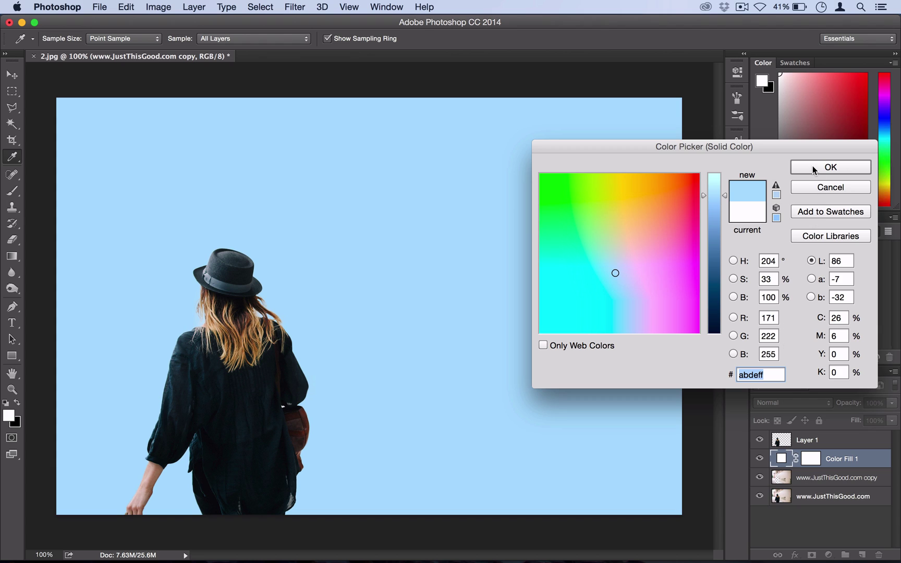
pyautogui.click(813, 168)
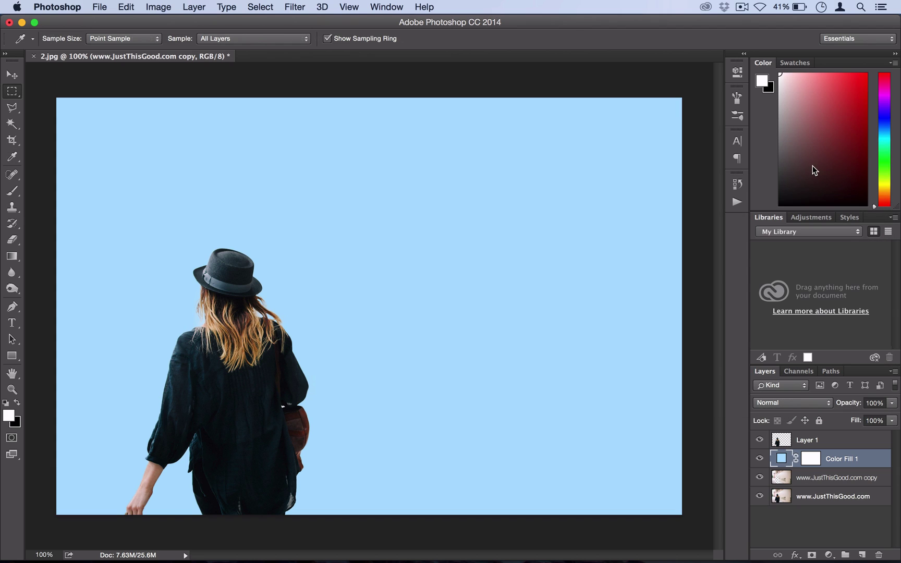
# Select Layer 1 holding the cut-out woman.
pyautogui.press('v')
pyautogui.press('super+shift+2')
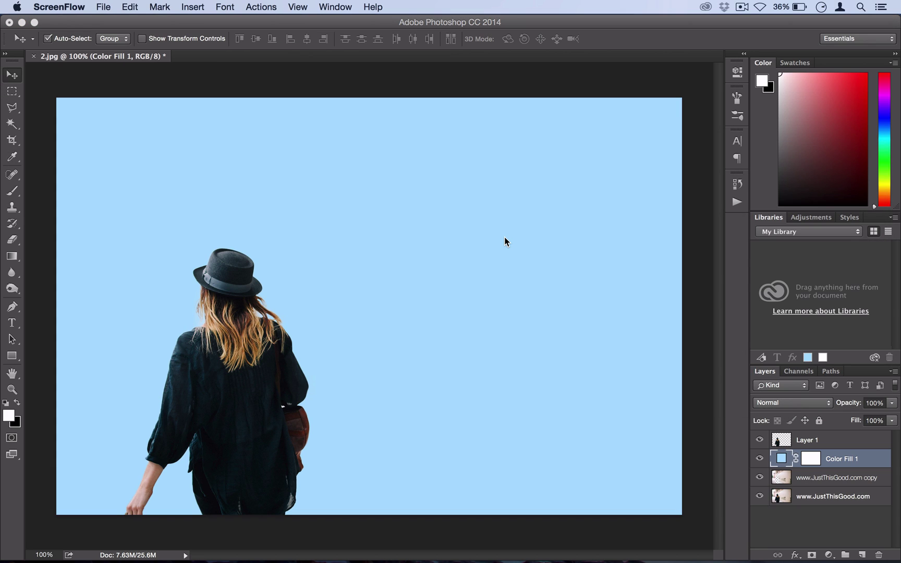
pyautogui.press('super')
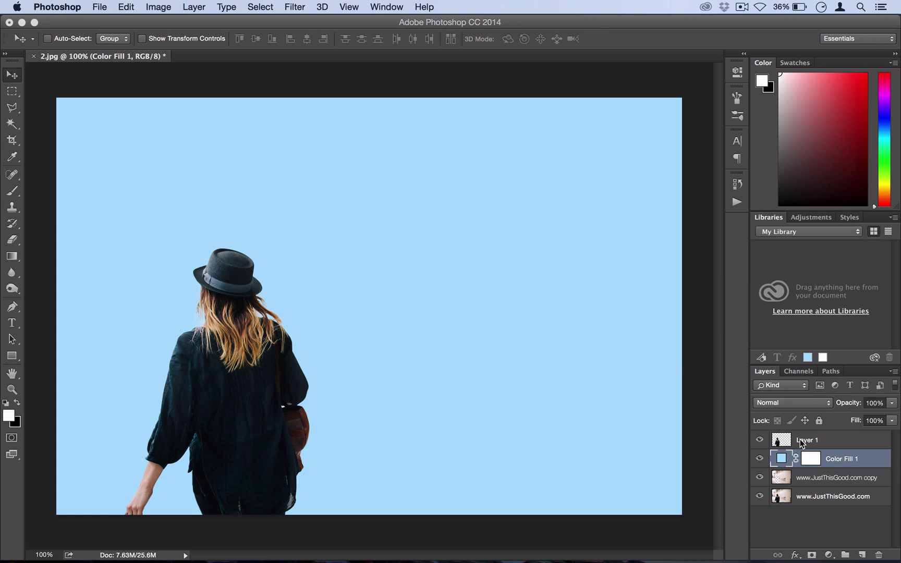
pyautogui.click(802, 442)
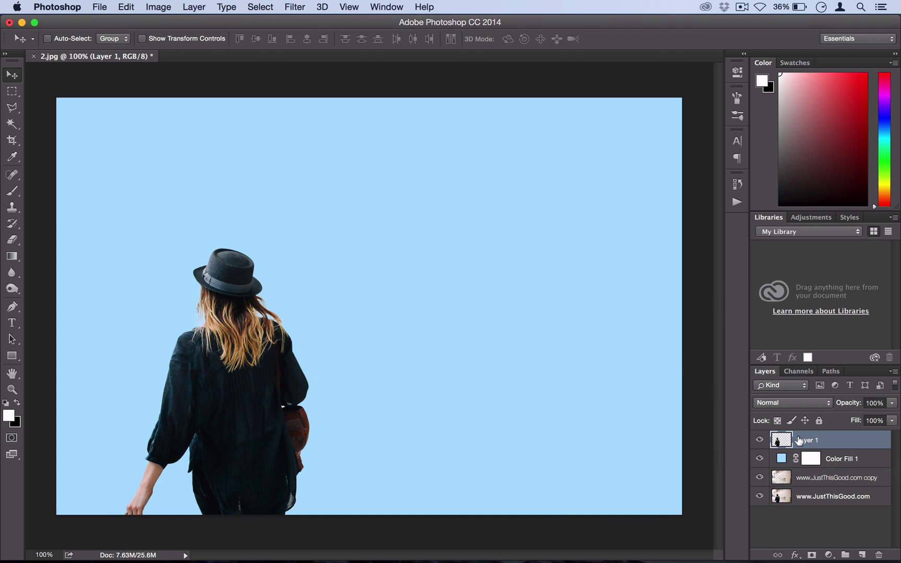
# Apply Black & White to Layer 1 with Yellows 180, Blues -8 and Cyans 32.
pyautogui.click(151, 7)
pyautogui.moveTo(179, 40)
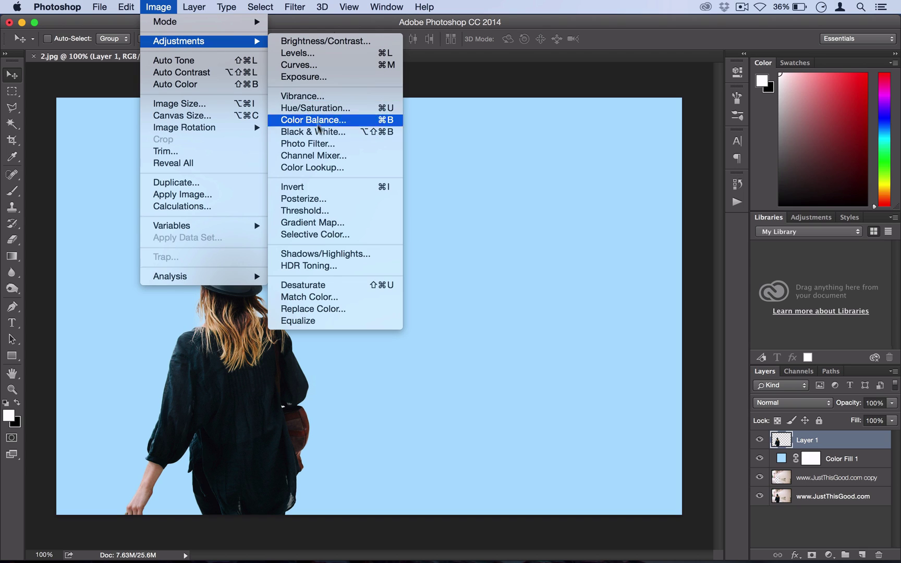
pyautogui.click(322, 137)
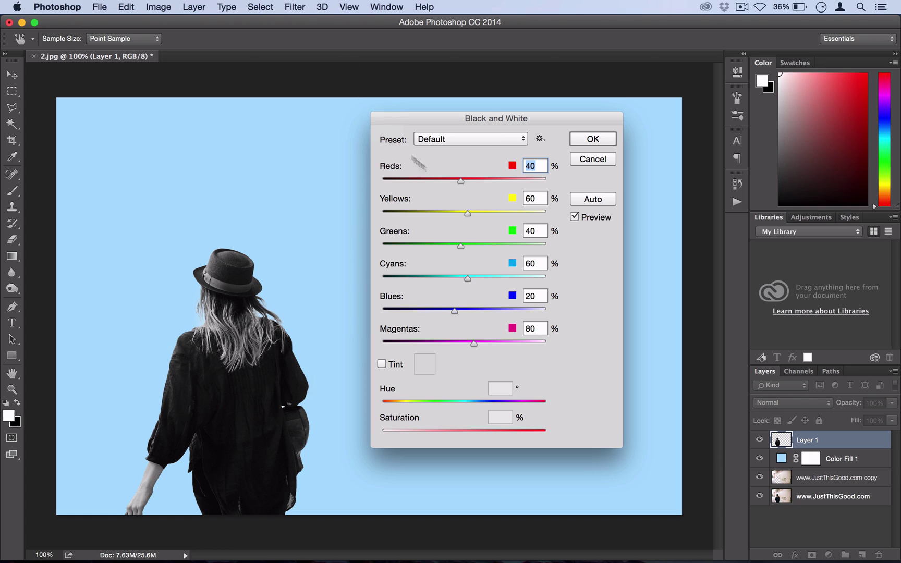
pyautogui.moveTo(468, 212); pyautogui.dragTo(507, 211)
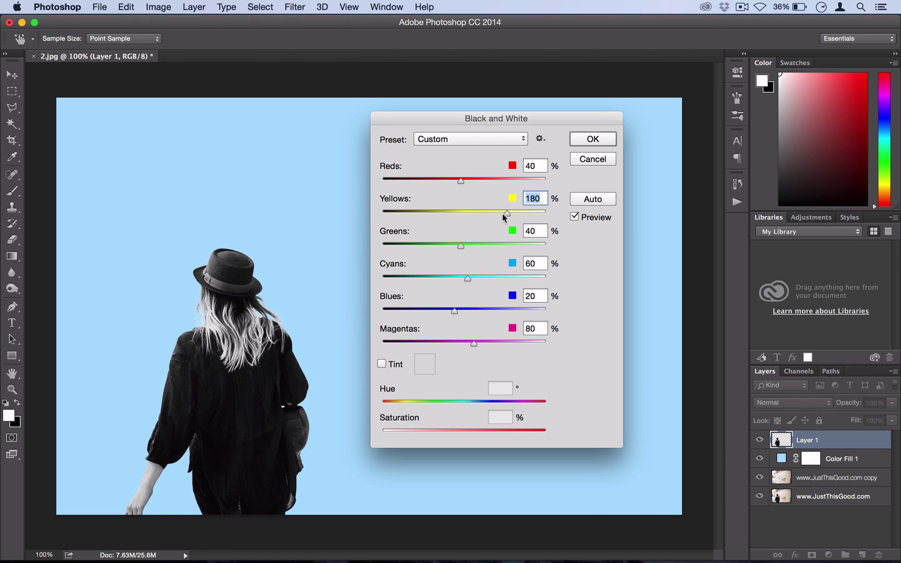
pyautogui.moveTo(453, 313); pyautogui.dragTo(445, 313)
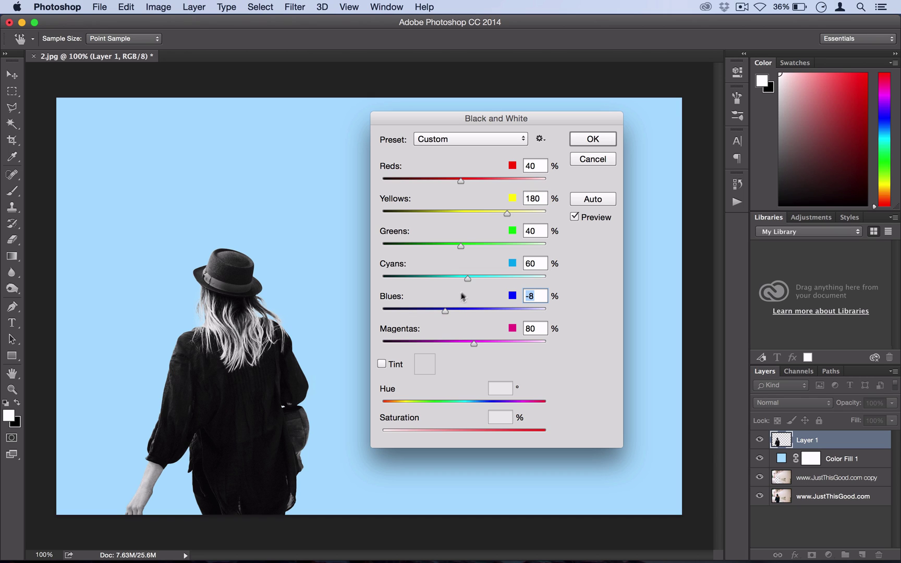
pyautogui.moveTo(469, 282); pyautogui.dragTo(459, 283)
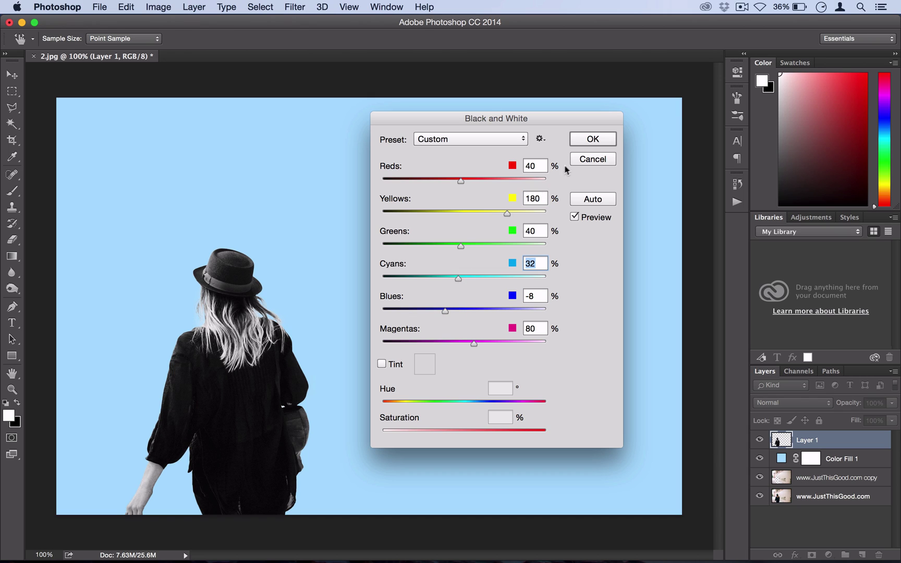
pyautogui.click(593, 140)
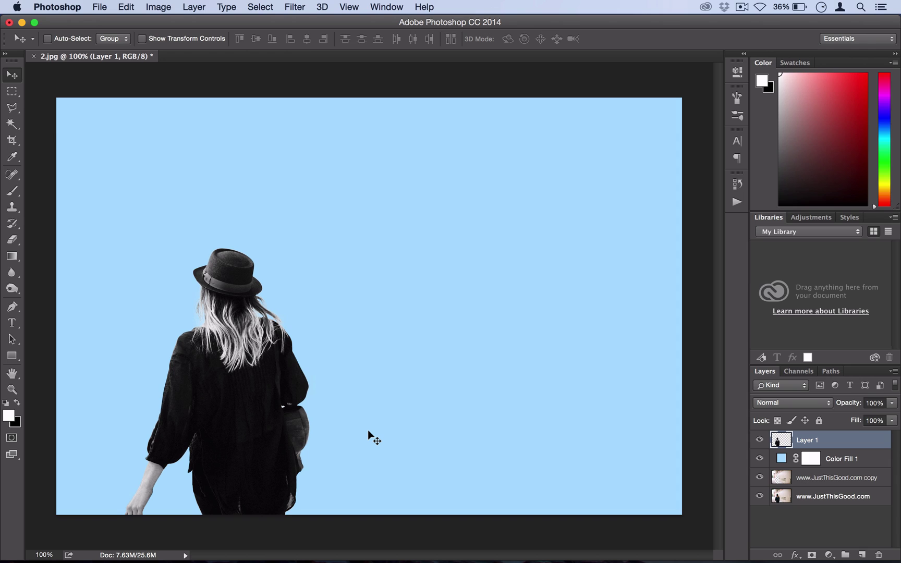
# Apply Levels to the woman with output black 8, input black 13 and input white 212.
pyautogui.click(165, 7)
pyautogui.moveTo(184, 42)
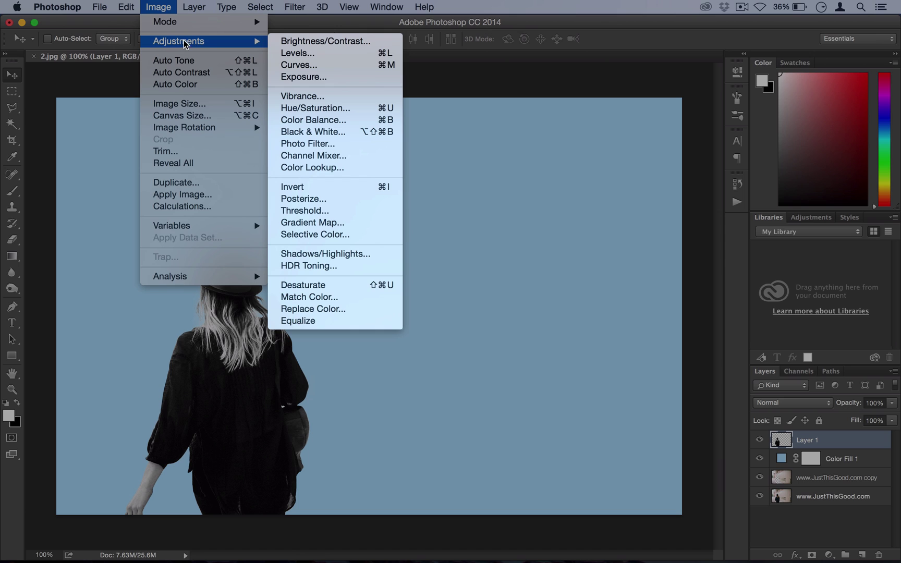
pyautogui.click(303, 55)
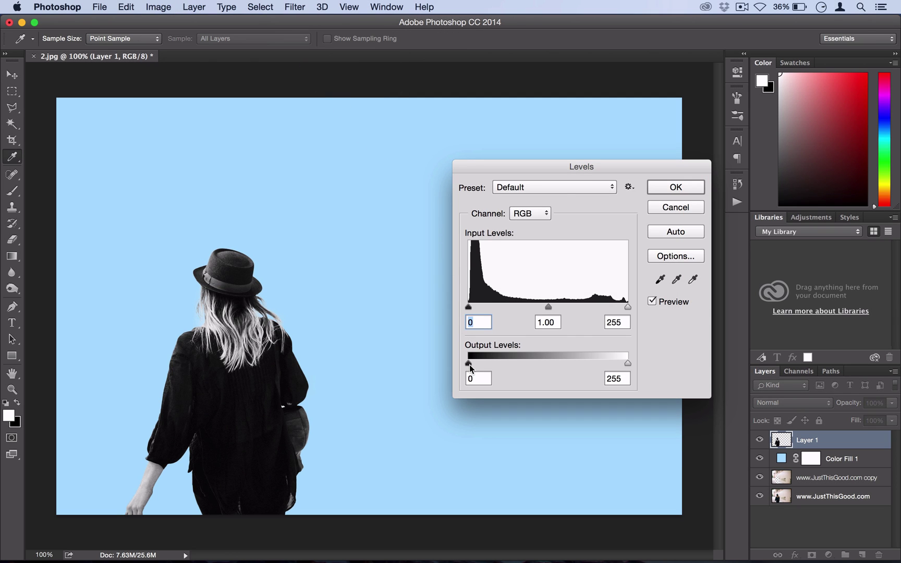
pyautogui.click(467, 378)
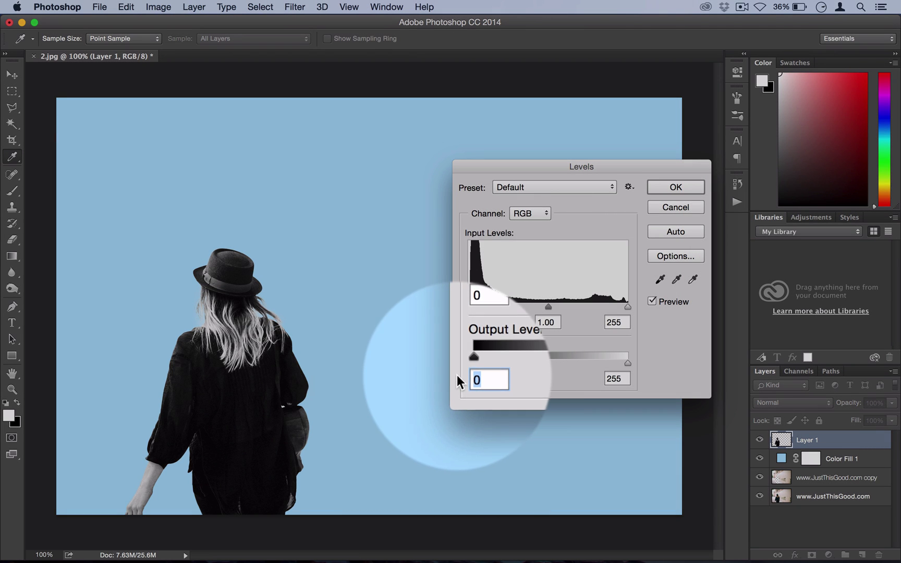
pyautogui.write('8')
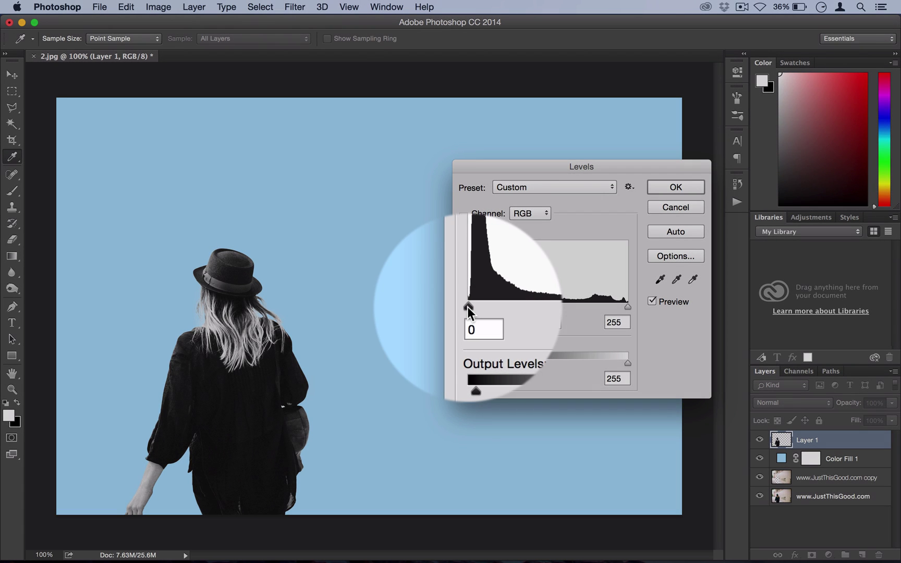
pyautogui.moveTo(467, 308); pyautogui.dragTo(476, 307)
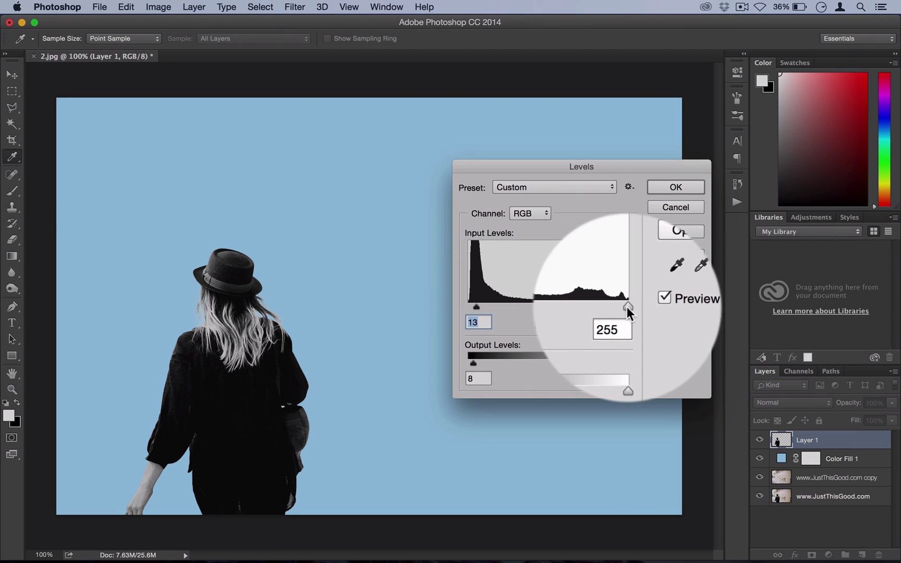
pyautogui.moveTo(627, 307); pyautogui.dragTo(607, 306)
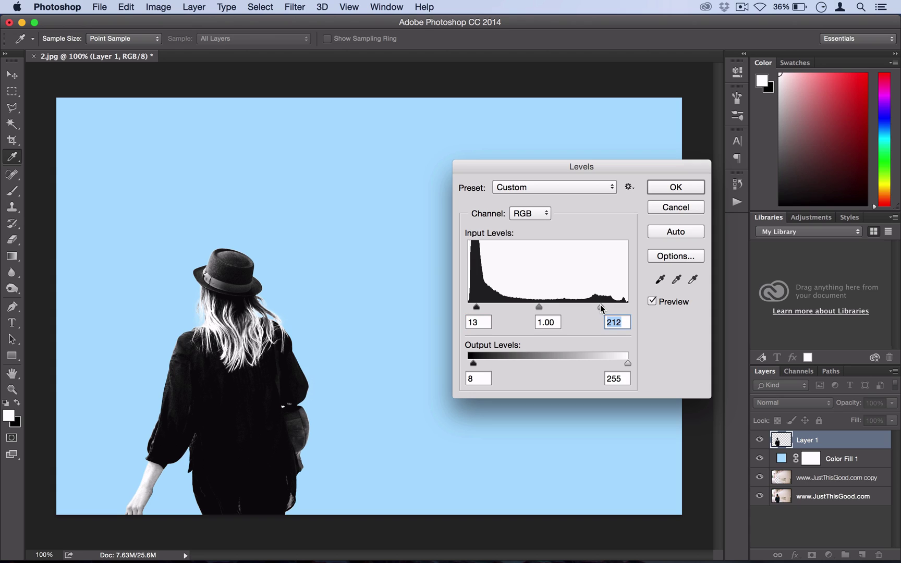
pyautogui.click(676, 187)
pyautogui.press('v')
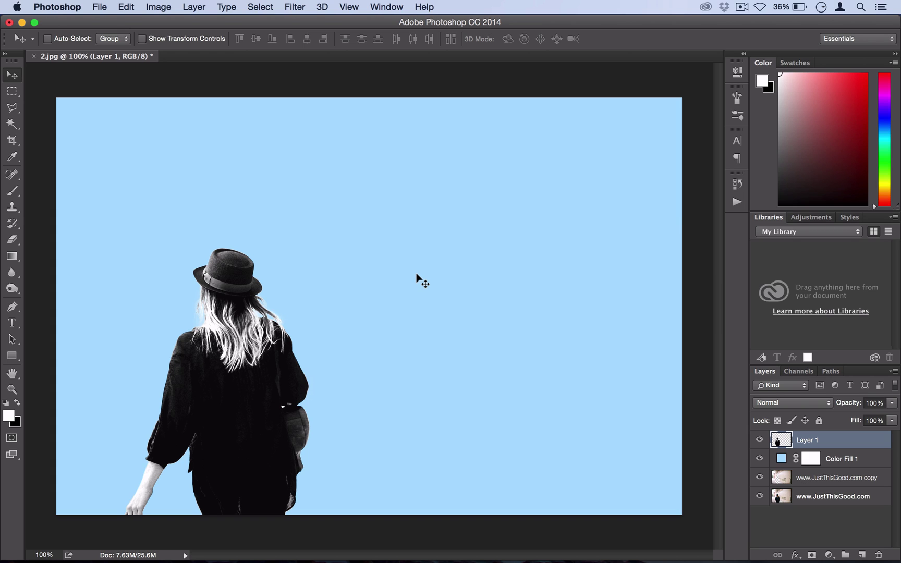
# Add a new blank layer named Layer 2.
pyautogui.click(196, 7)
pyautogui.moveTo(268, 24)
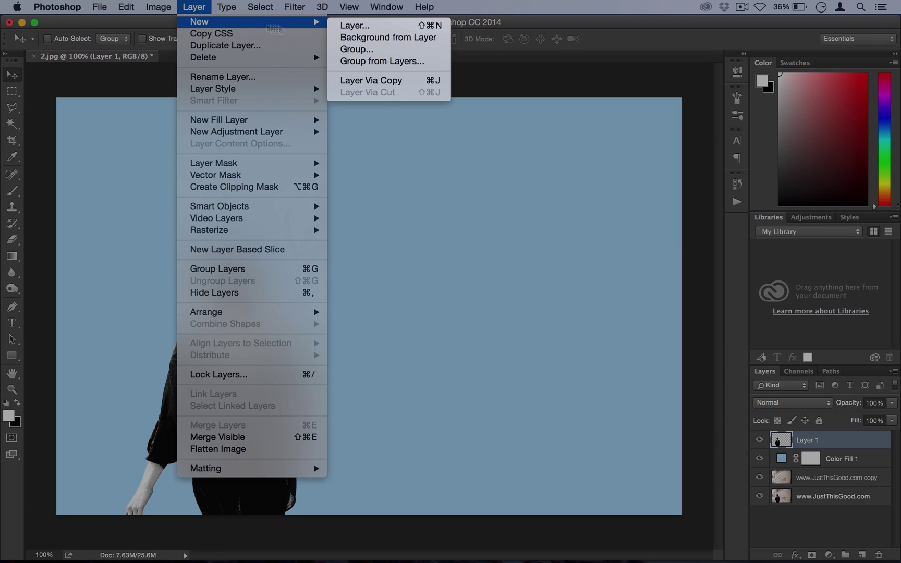
pyautogui.click(342, 27)
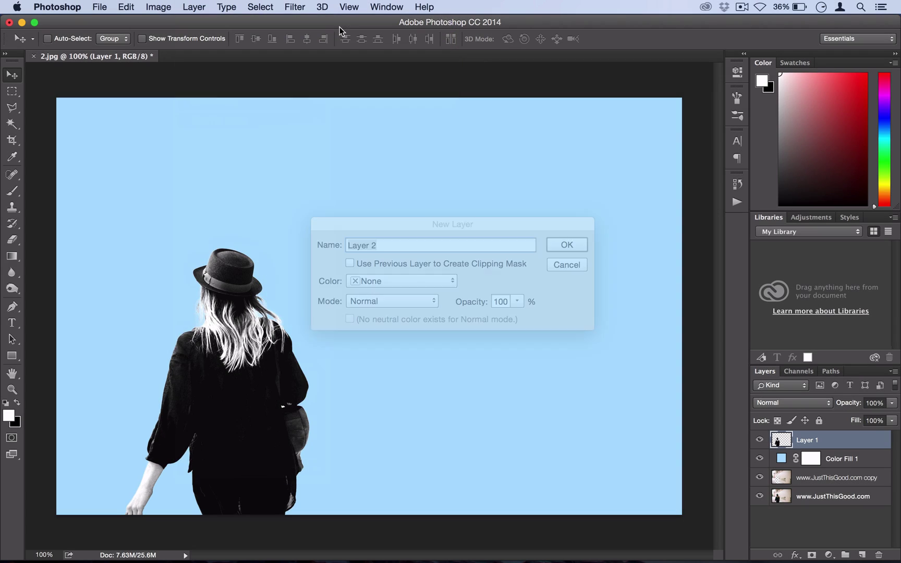
pyautogui.click(570, 252)
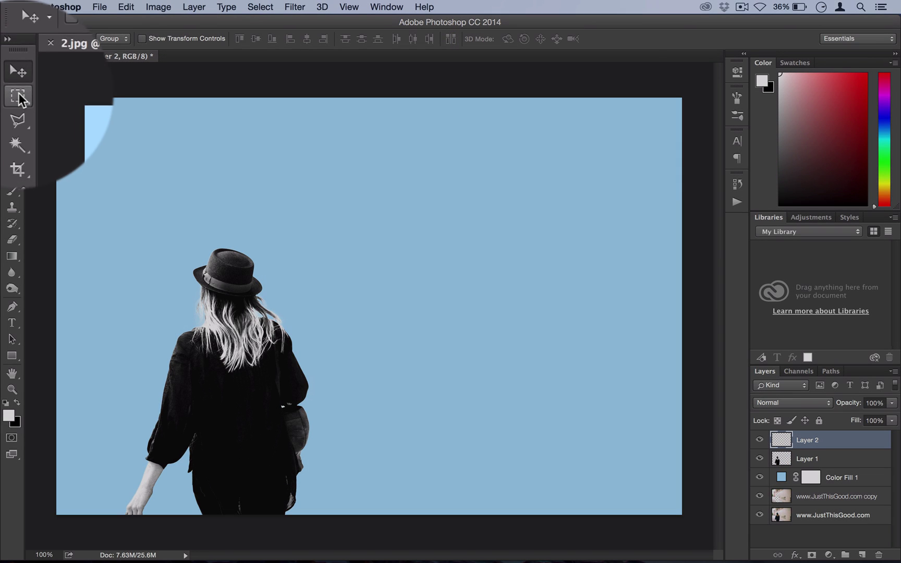
# Stroke a whole-canvas selection on Layer 2 with a 7 px white inside border.
pyautogui.moveTo(15, 90); pyautogui.dragTo(693, 536)
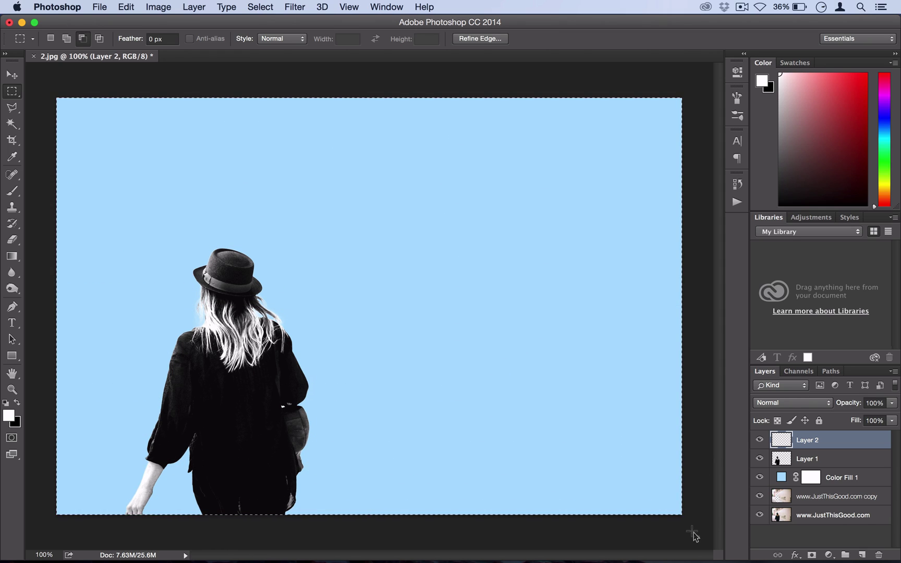
pyautogui.rightClick(362, 308)
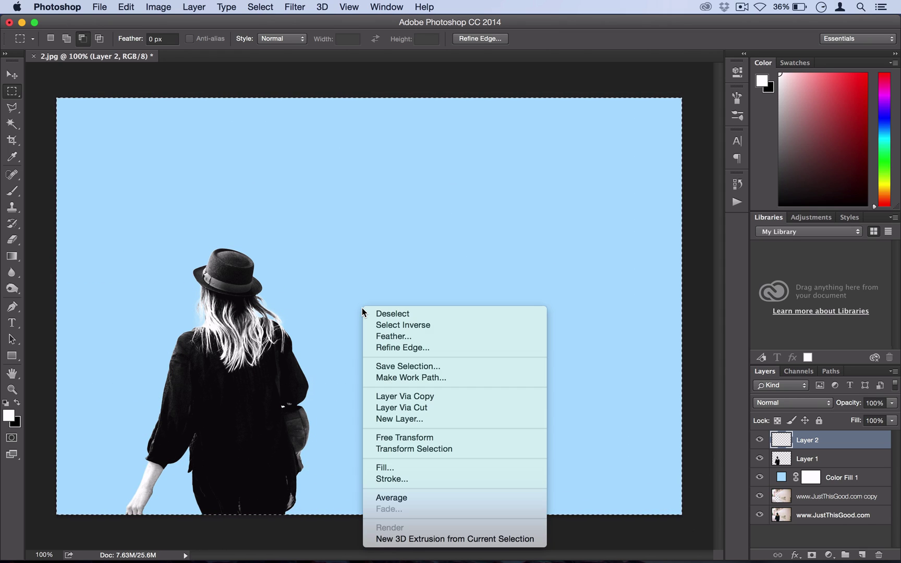
pyautogui.click(450, 479)
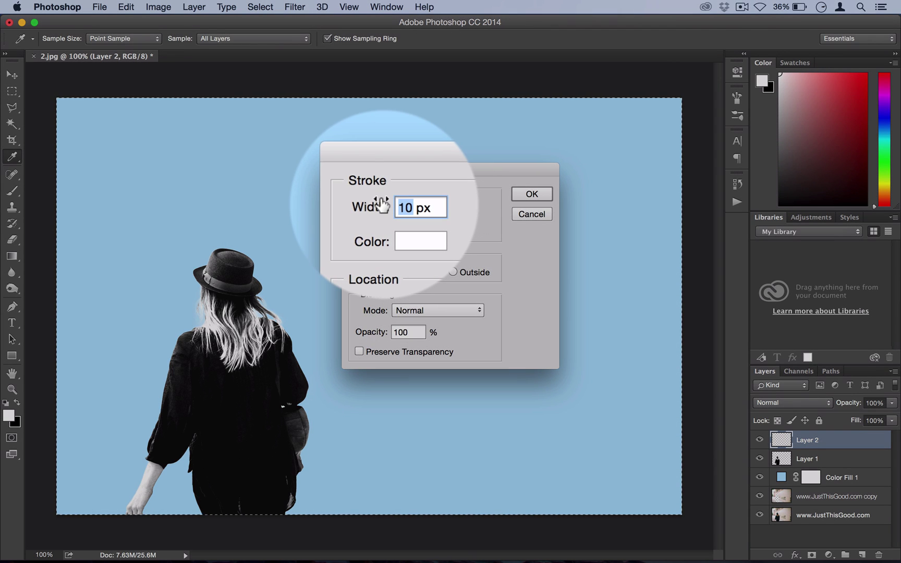
pyautogui.write('7')
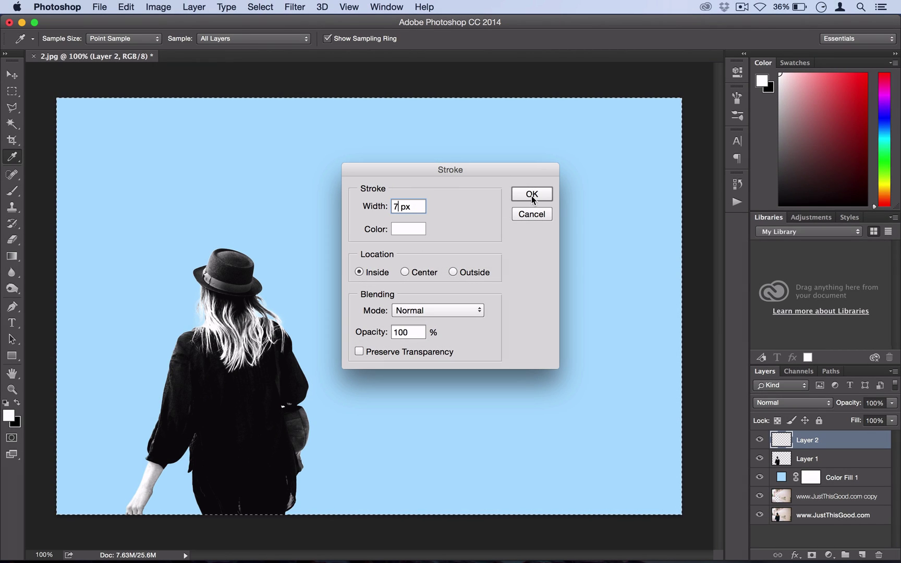
pyautogui.click(531, 194)
pyautogui.press('m')
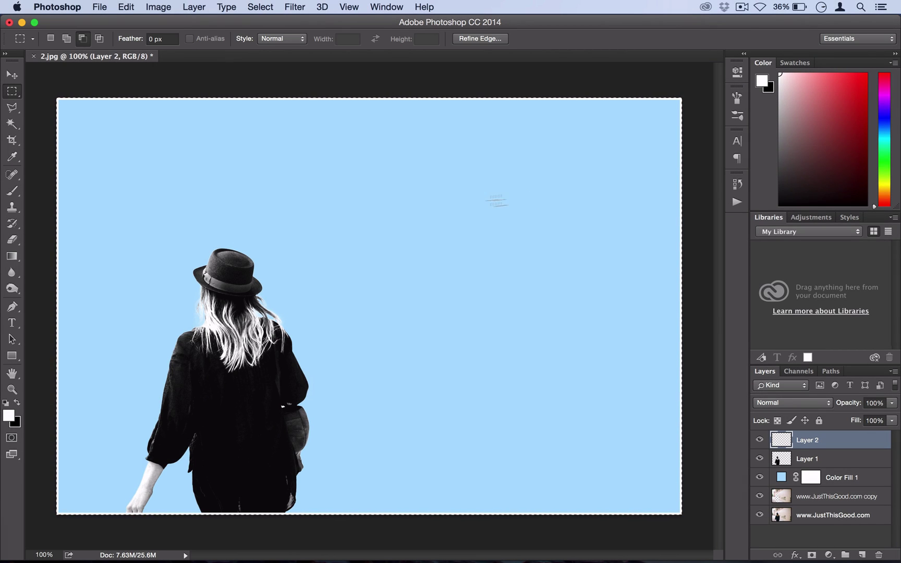
pyautogui.rightClick(366, 202)
# Deselect, scale the Layer 2 border slightly inward from its centre, and move Layer 1 above it.
pyautogui.click(372, 203)
pyautogui.click(138, 7)
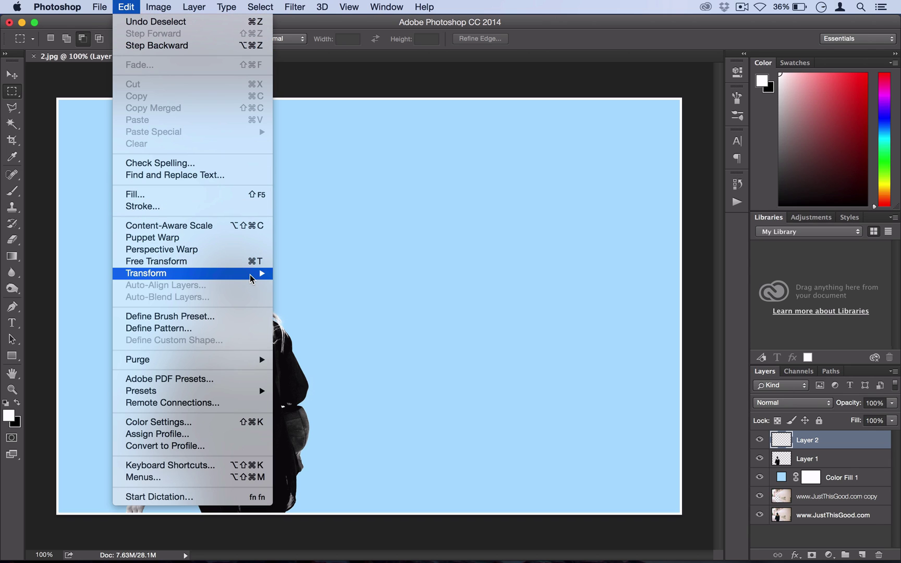
pyautogui.moveTo(250, 275)
pyautogui.click(303, 292)
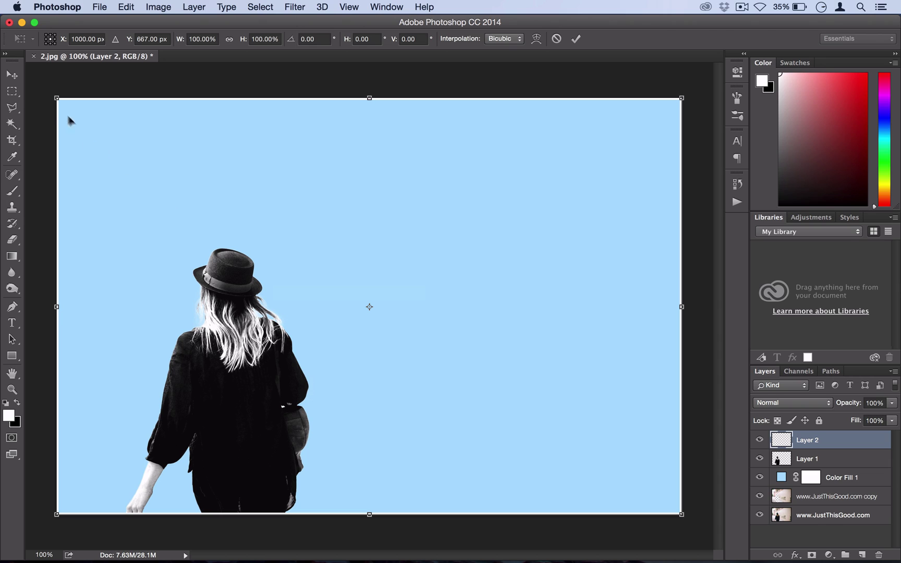
pyautogui.press('shift')
pyautogui.press('alt')
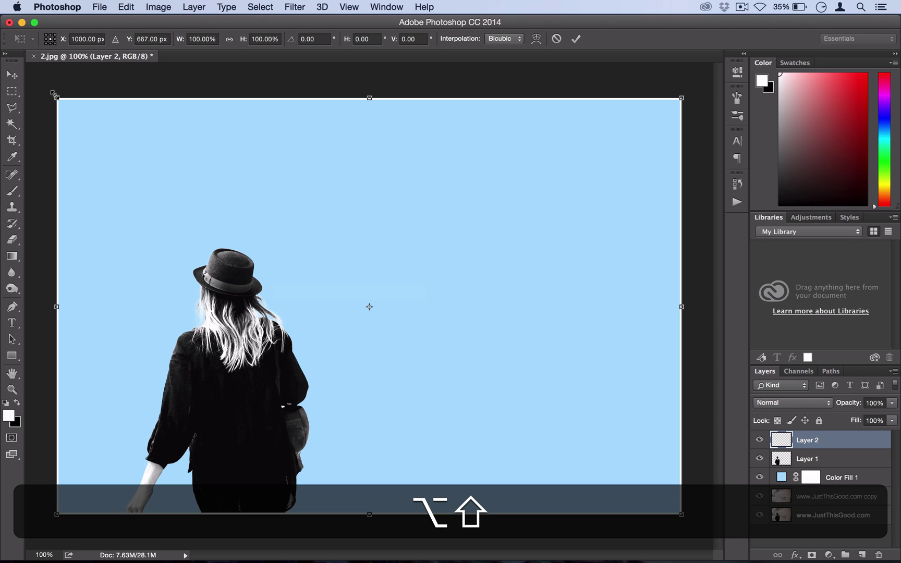
pyautogui.moveTo(53, 94)
pyautogui.mouseDown()
pyautogui.moveTo(70, 104)
pyautogui.moveTo(61, 98)
pyautogui.mouseUp()
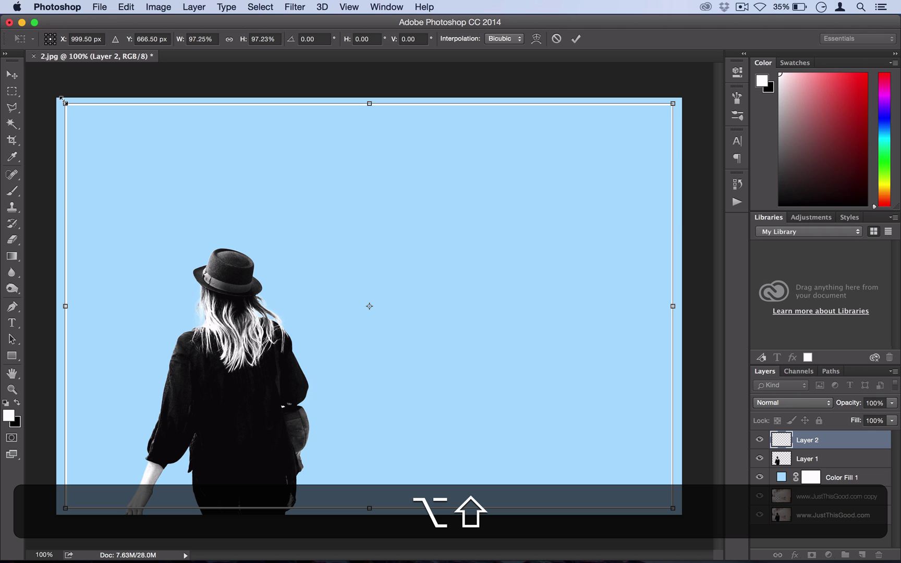
pyautogui.press('Return')
pyautogui.press('m')
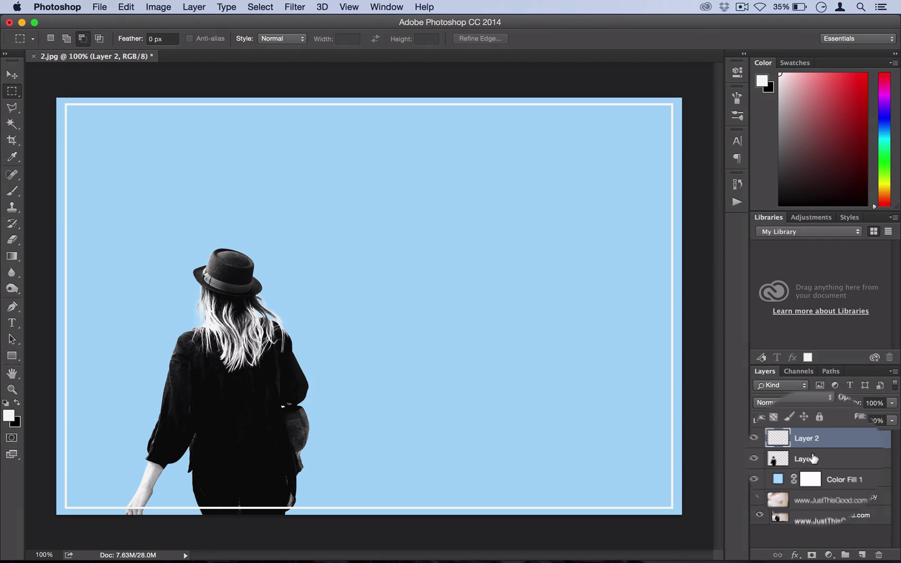
pyautogui.moveTo(814, 458); pyautogui.dragTo(800, 434)
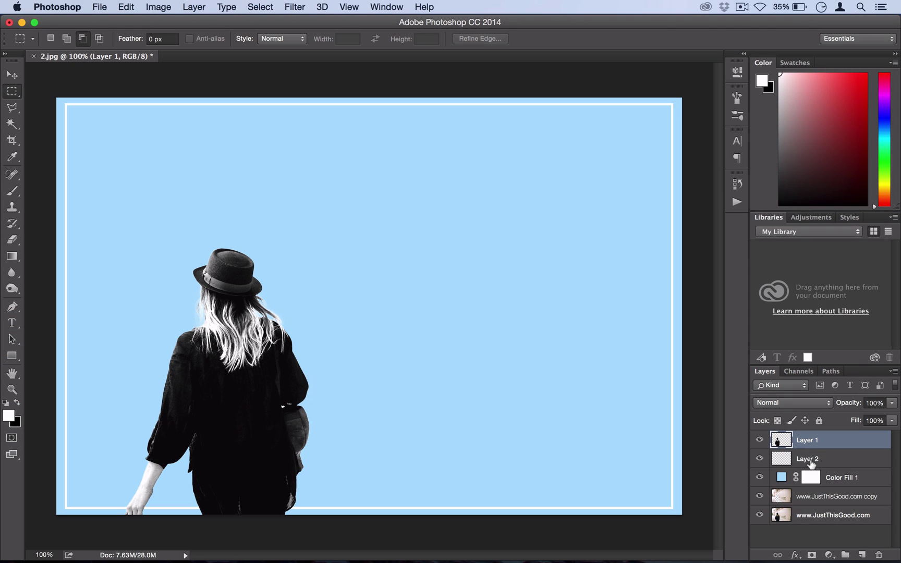
# Duplicate the border layer and scale the copy inward from its centre to about 96.6%.
pyautogui.click(808, 458)
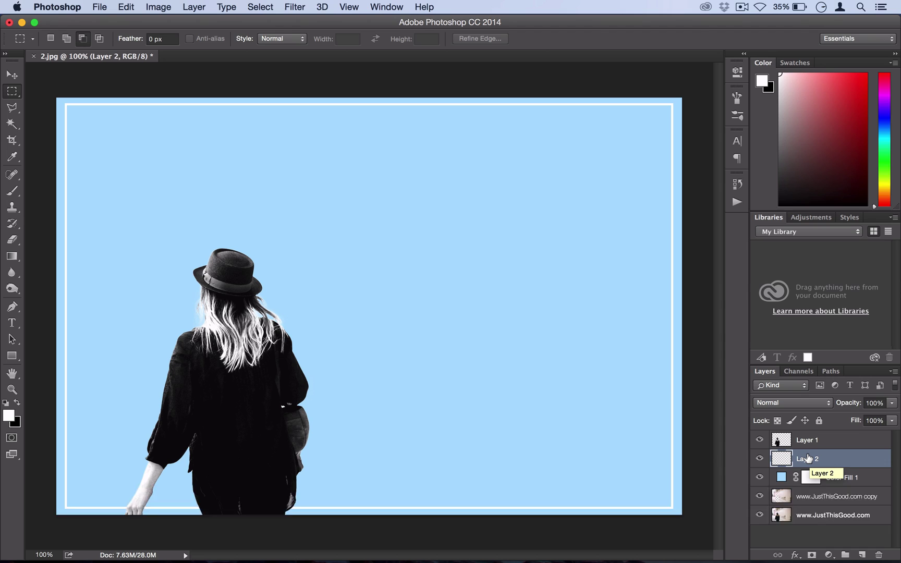
pyautogui.press('super+j')
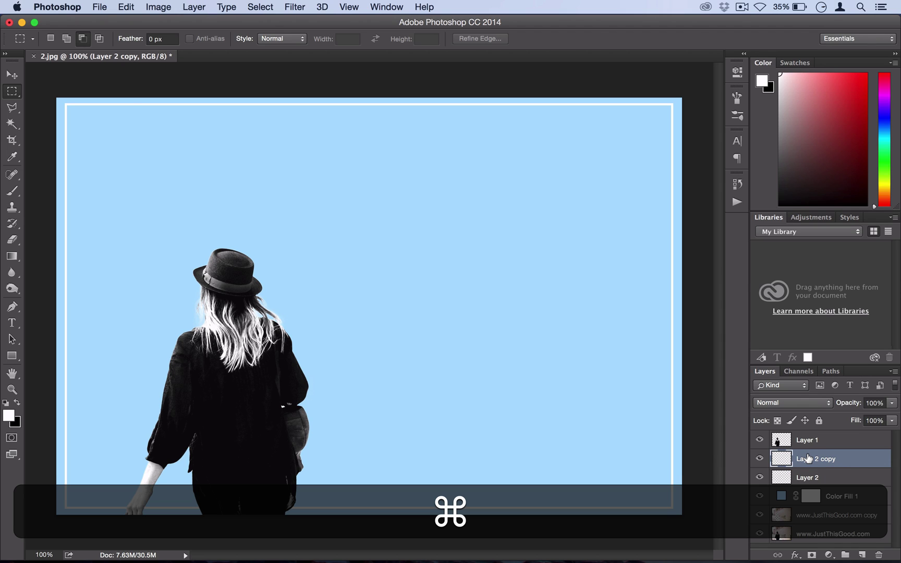
pyautogui.press('super+t')
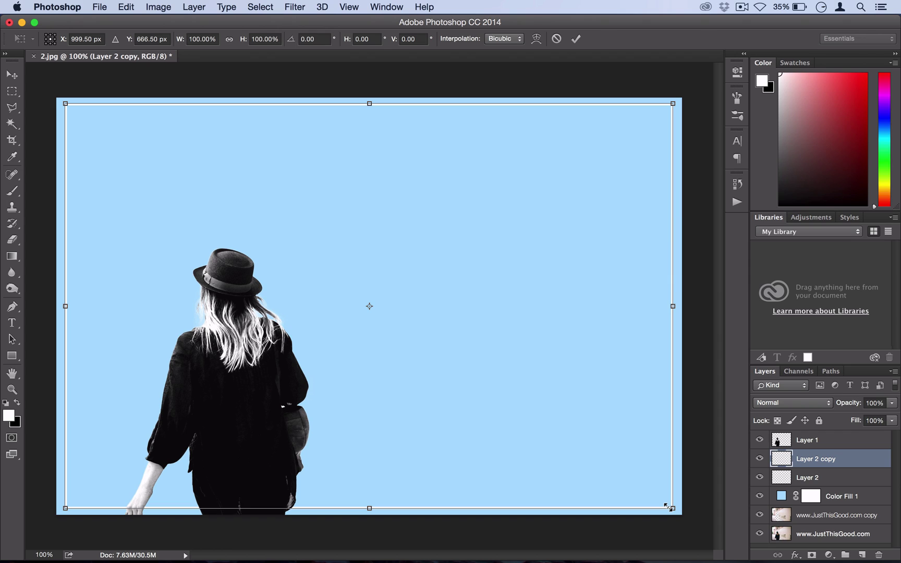
pyautogui.press('shift')
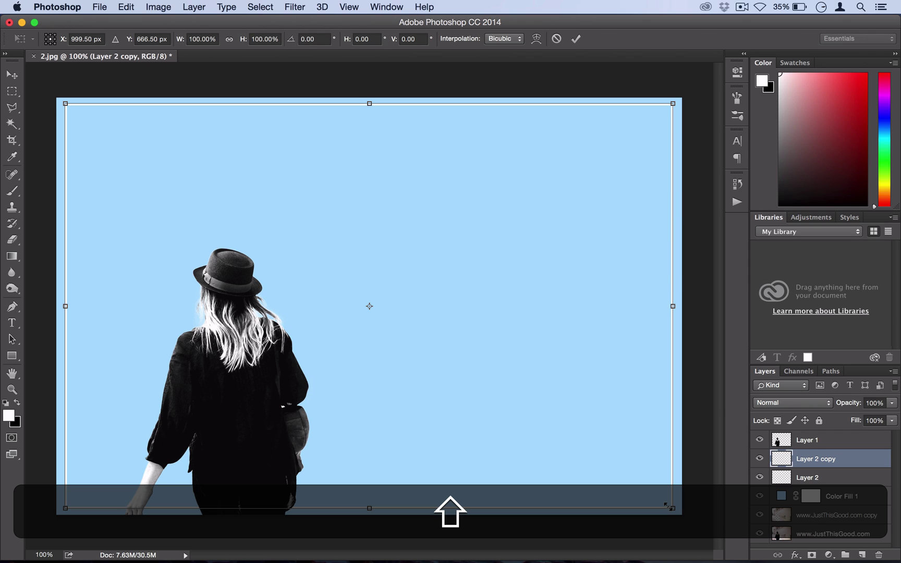
pyautogui.moveTo(667, 505)
pyautogui.mouseDown()
pyautogui.moveTo(652, 491)
pyautogui.moveTo(660, 494)
pyautogui.mouseUp()
pyautogui.press('alt')
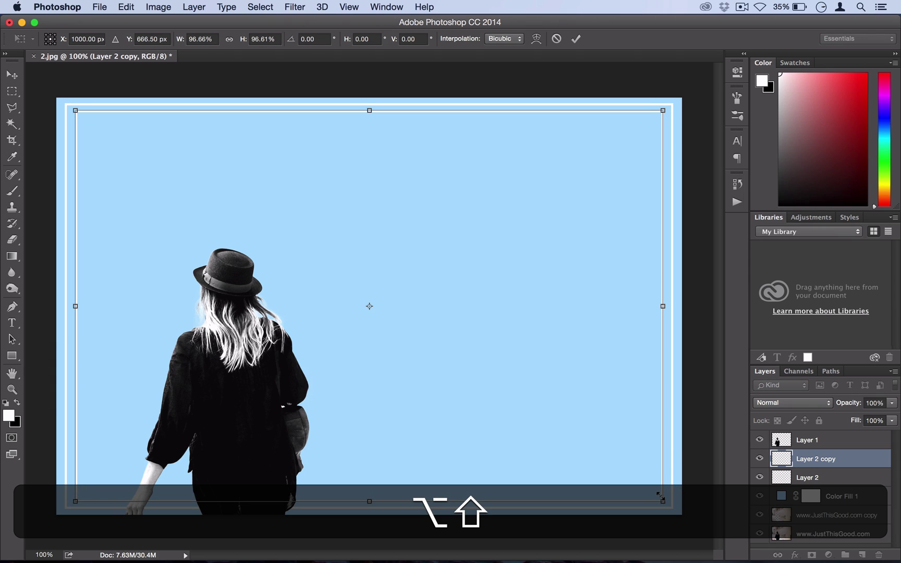
pyautogui.press('Return')
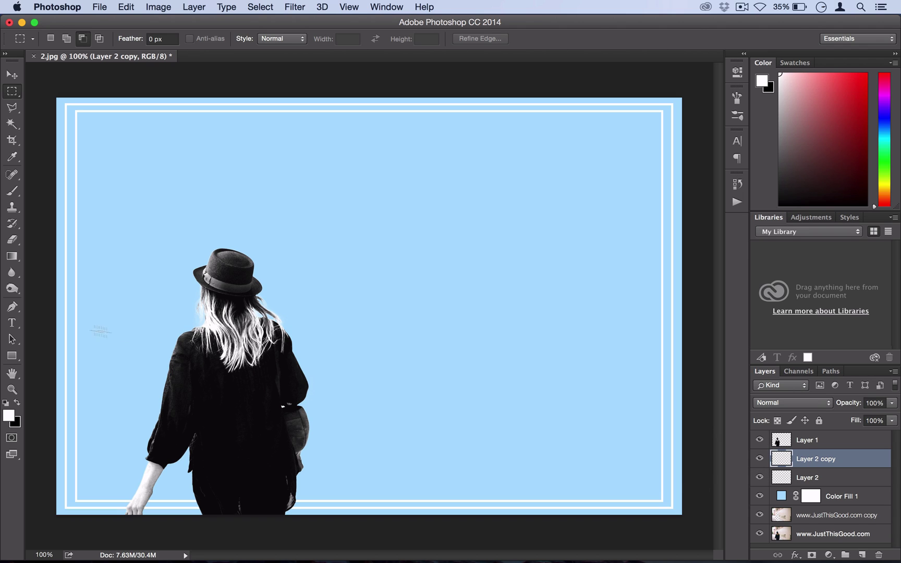
# Type the text MODERN on a new text layer on the canvas.
pyautogui.click(12, 323)
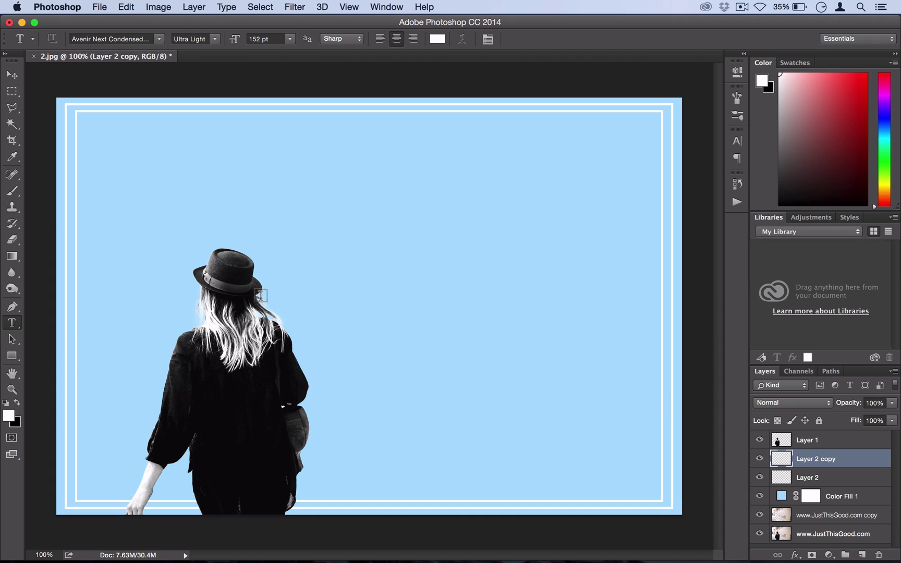
pyautogui.click(257, 298)
pyautogui.write('MODERN')
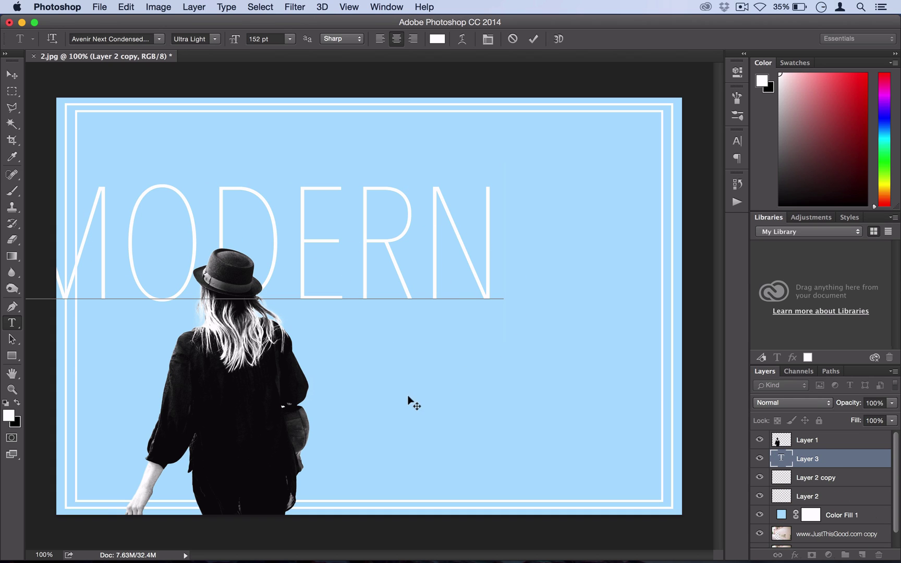
pyautogui.moveTo(411, 401); pyautogui.dragTo(505, 417)
# Reduce MODERN to 112 pt and position it beside the woman's hat.
pyautogui.moveTo(566, 256); pyautogui.dragTo(92, 235)
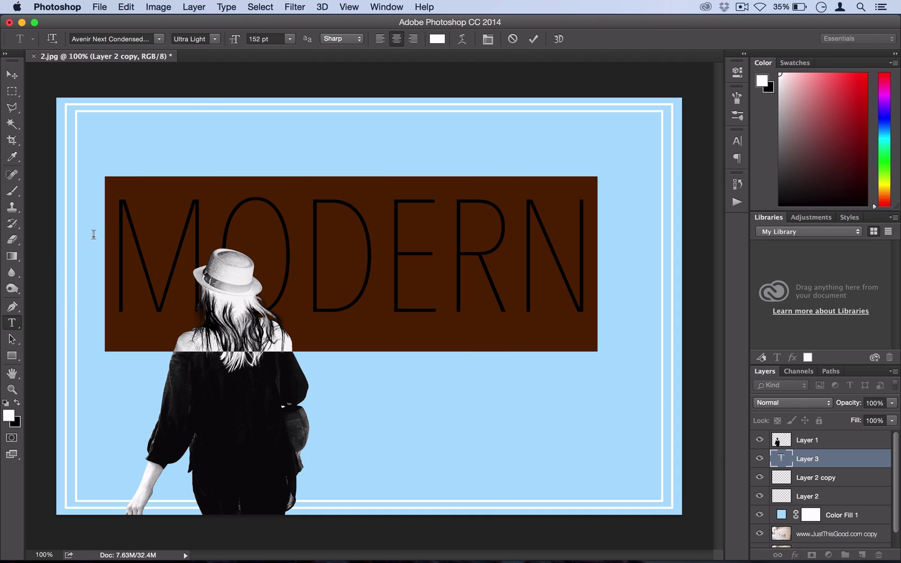
pyautogui.click(264, 39)
pyautogui.hotkey('shift', 'Down')
pyautogui.hotkey('shift', 'Down')
pyautogui.hotkey('shift', 'Down')
pyautogui.hotkey('shift', 'Down')
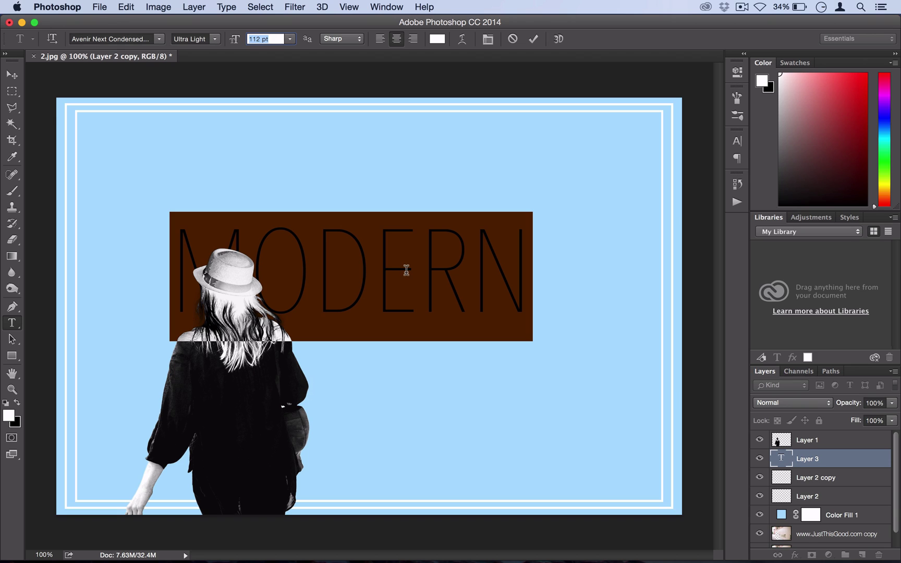
pyautogui.click(338, 273)
pyautogui.click(11, 74)
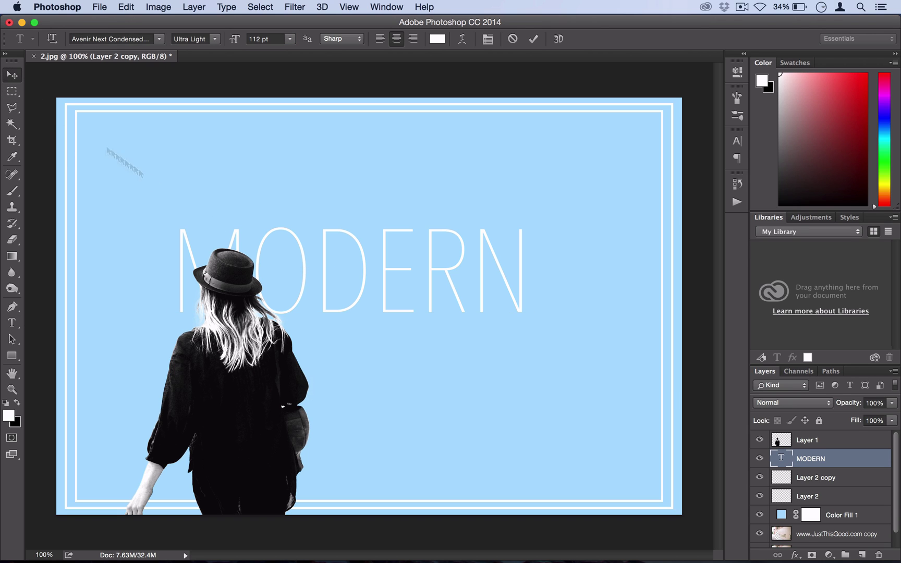
pyautogui.moveTo(288, 281); pyautogui.dragTo(398, 309)
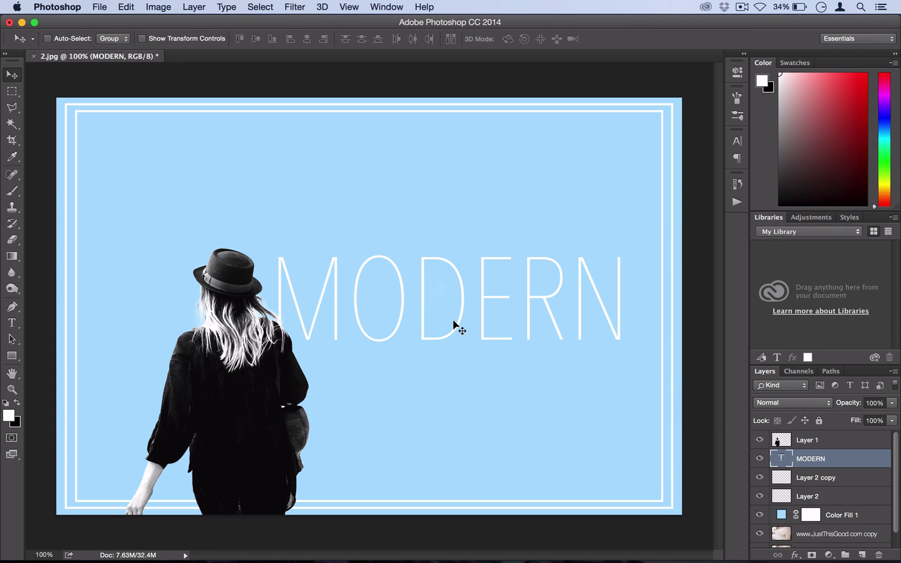
# Duplicate the woman's Layer 1 as Layer 1 copy.
pyautogui.press('super+shift+2')
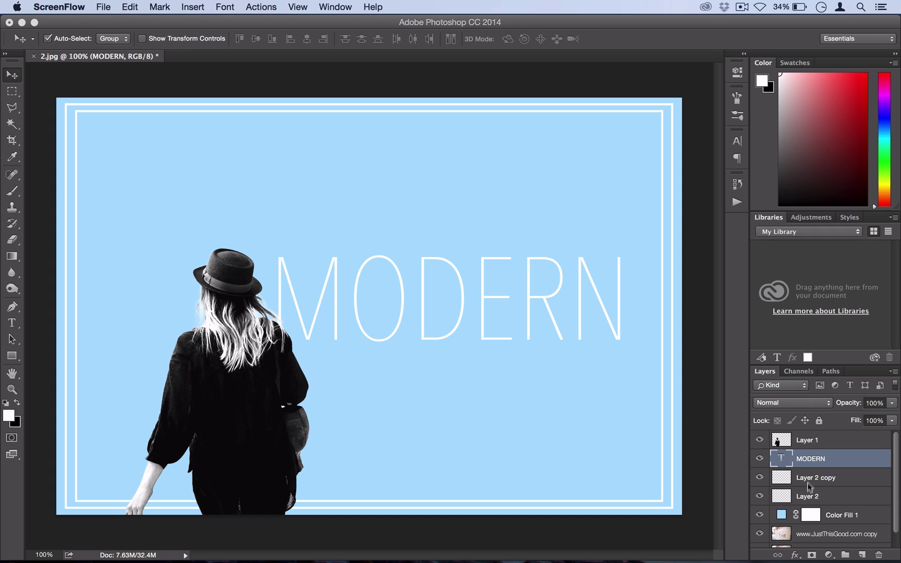
pyautogui.click(804, 440)
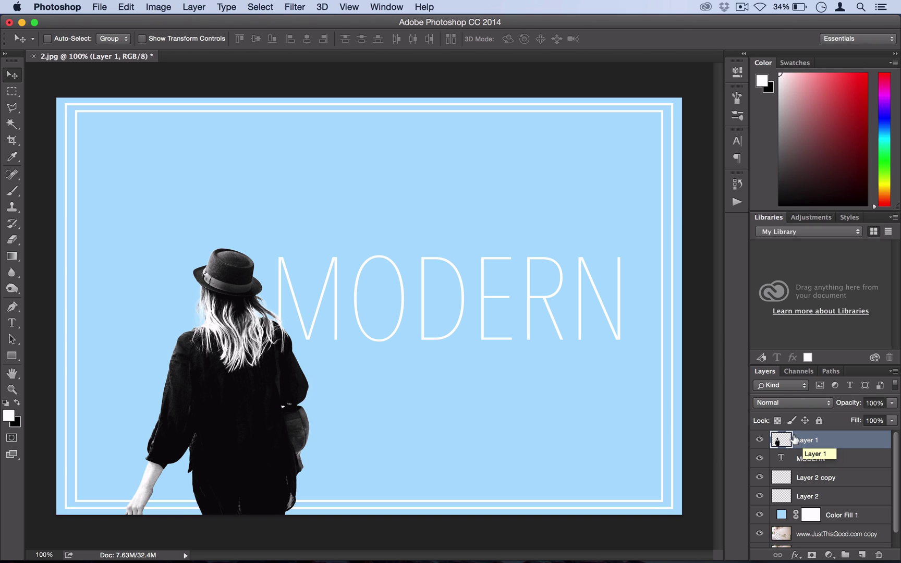
pyautogui.press('super+j')
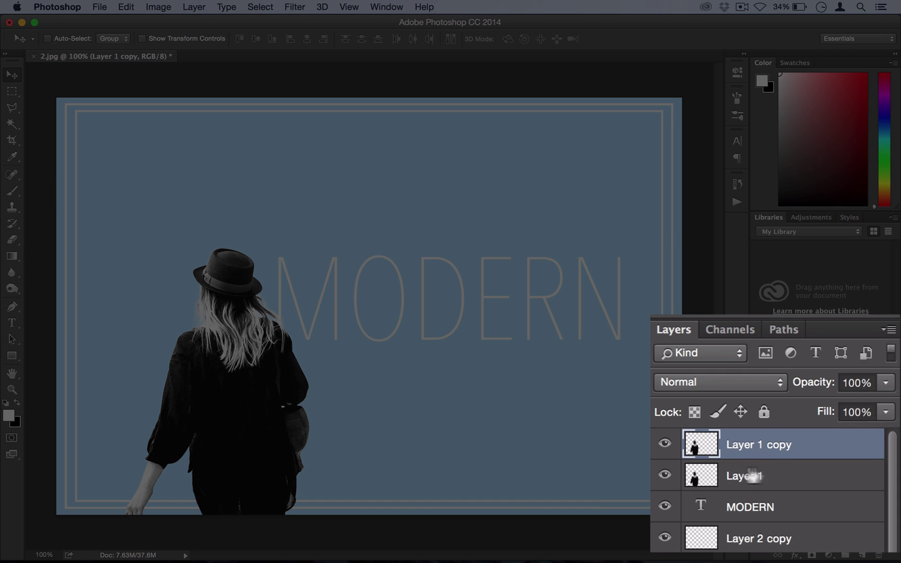
# Shift the original Layer 1 four nudges to the right beneath the copy.
pyautogui.click(799, 459)
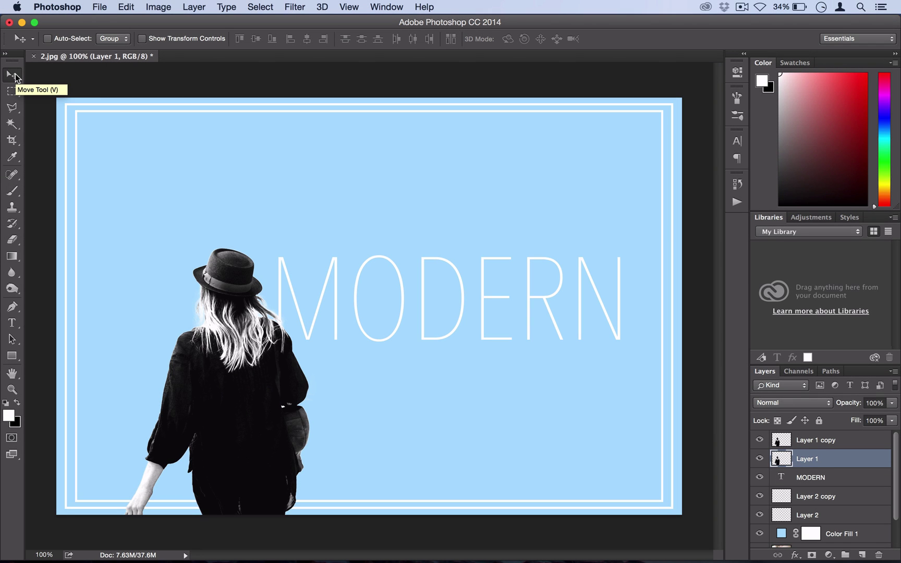
pyautogui.press('Right')
pyautogui.press('Right')
pyautogui.press('Right')
pyautogui.press('Right')
pyautogui.press('Right')
pyautogui.press('Right')
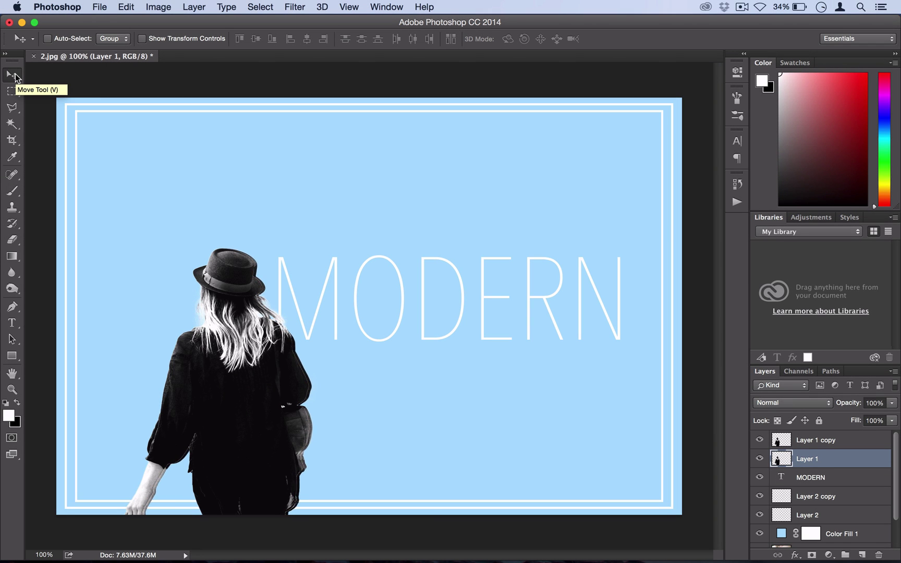
pyautogui.press('Right')
pyautogui.press('Right')
pyautogui.press('Right')
pyautogui.press('Right')
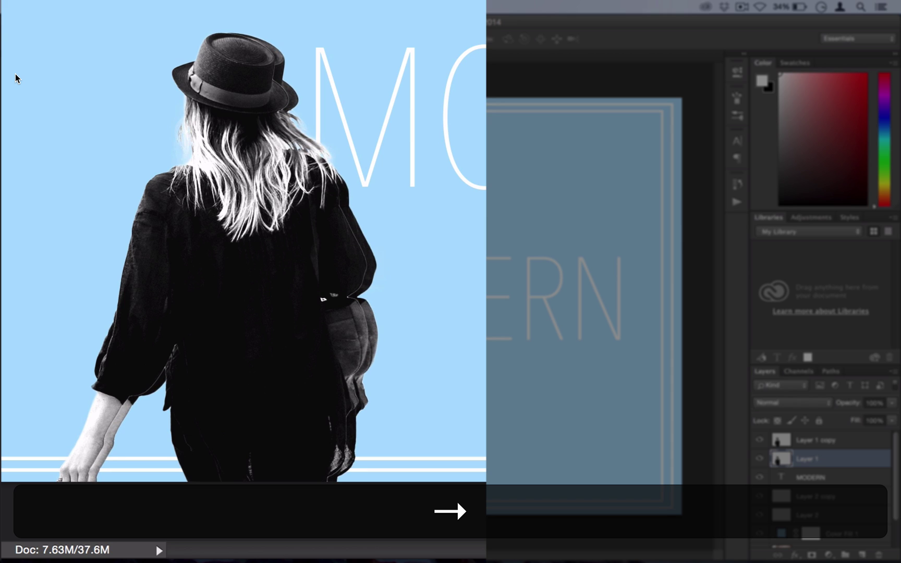
pyautogui.press('Right')
pyautogui.press('Right')
pyautogui.press('Right')
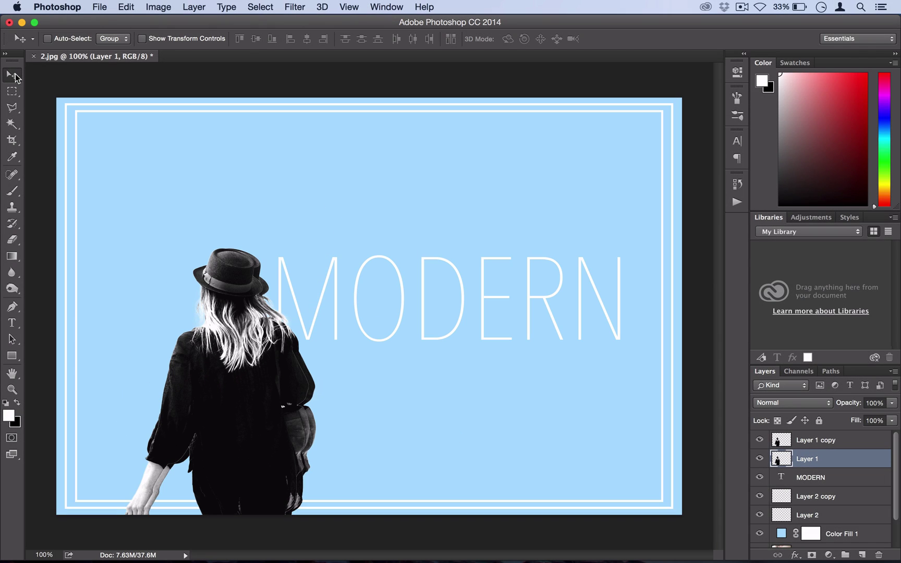
pyautogui.press('Right')
# Add a white Solid Color fill layer, Color Fill 2.
pyautogui.click(197, 7)
pyautogui.moveTo(268, 125)
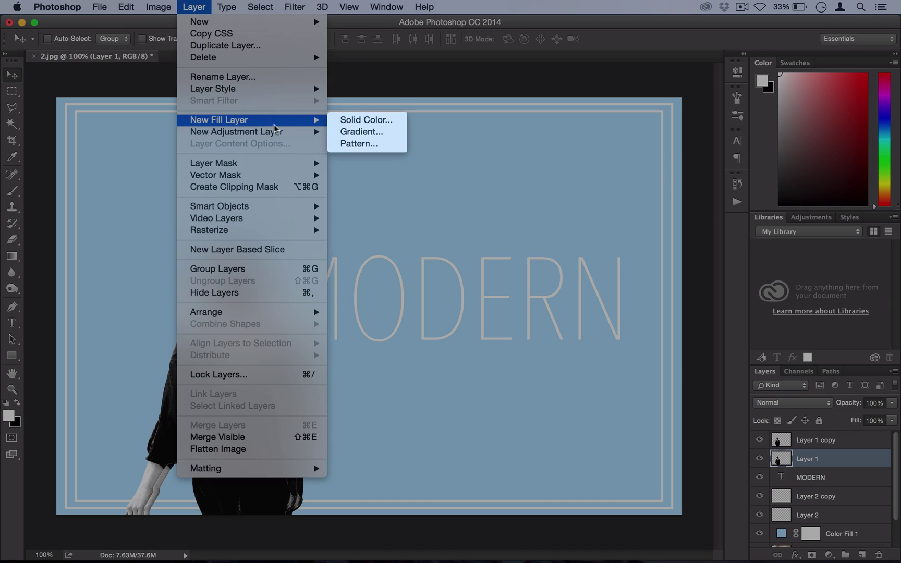
pyautogui.click(344, 120)
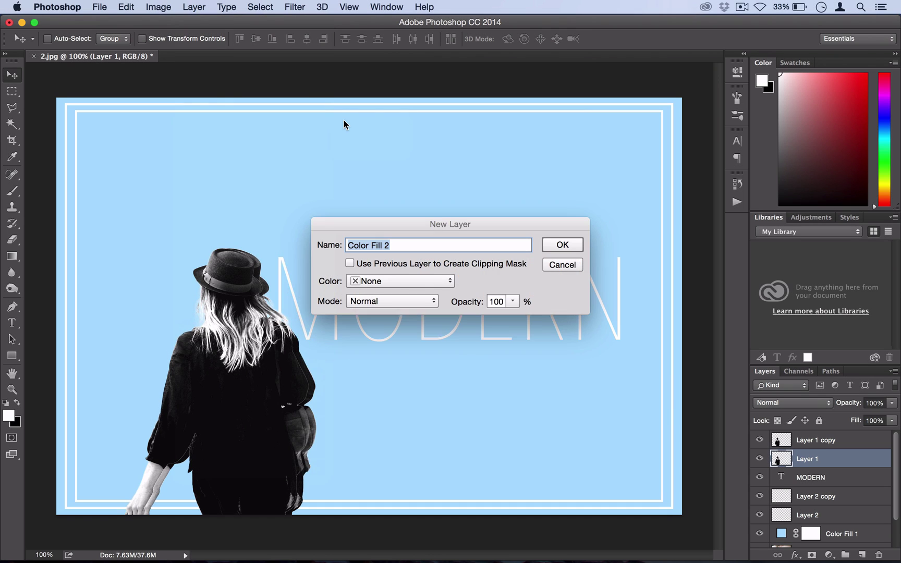
pyautogui.click(563, 244)
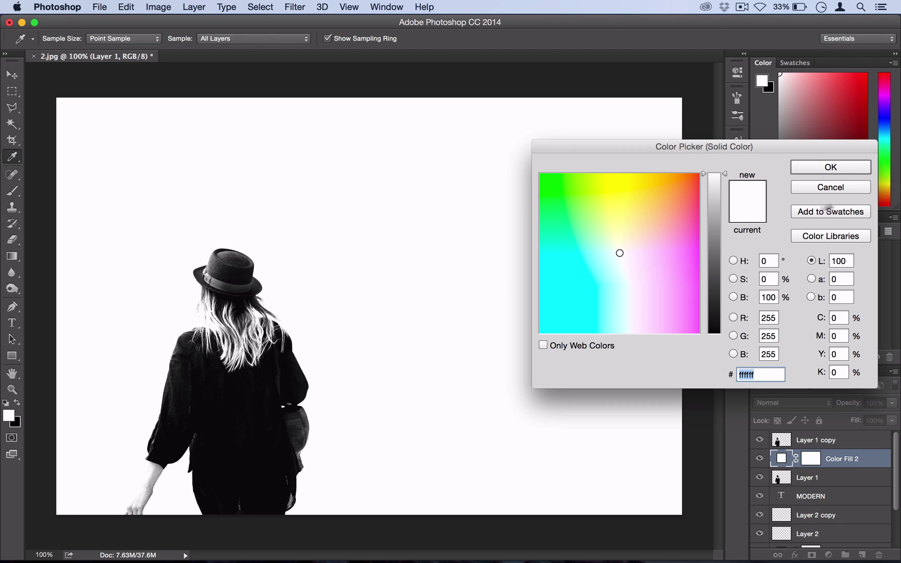
pyautogui.click(831, 167)
# Clip the white Color Fill 2 to the offset Layer 1 below it.
pyautogui.press('v')
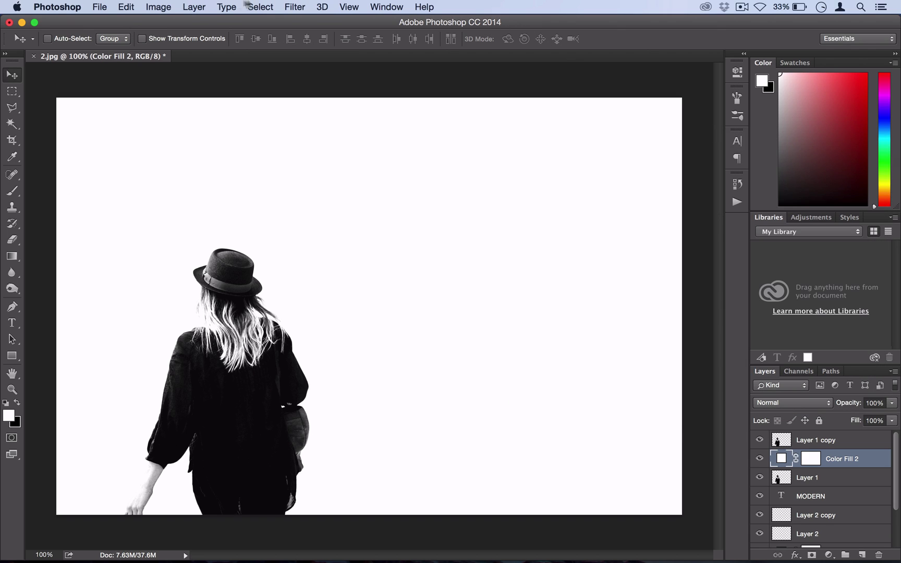
pyautogui.click(193, 6)
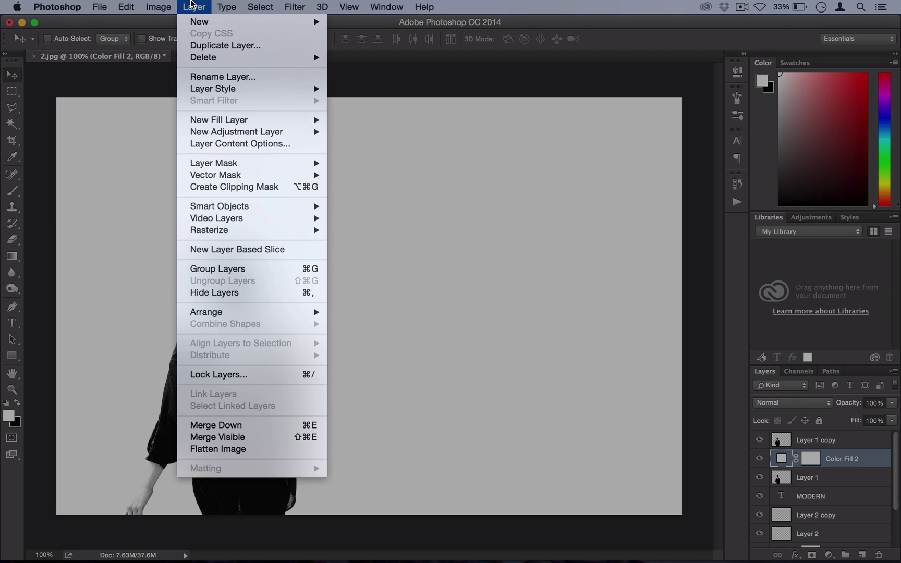
pyautogui.click(307, 186)
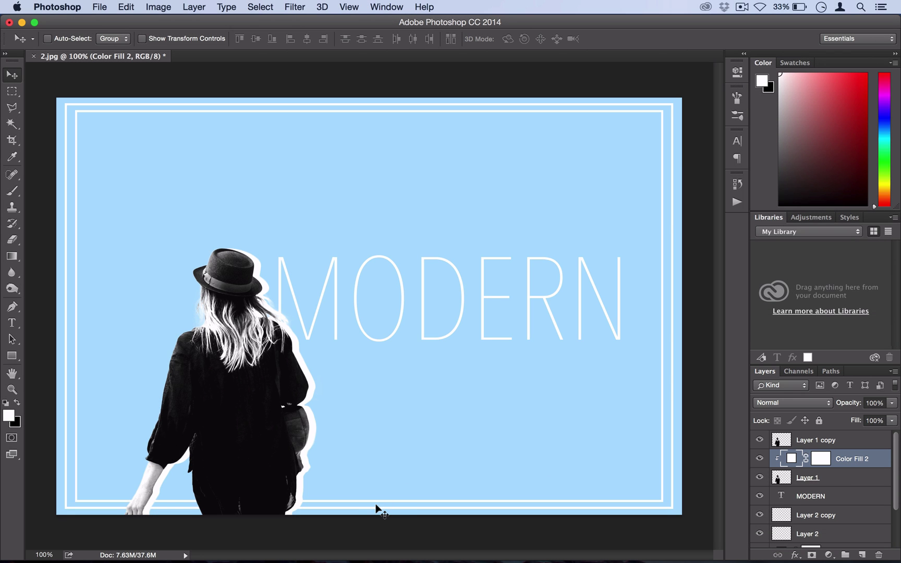
pyautogui.moveTo(296, 510); pyautogui.dragTo(238, 246)
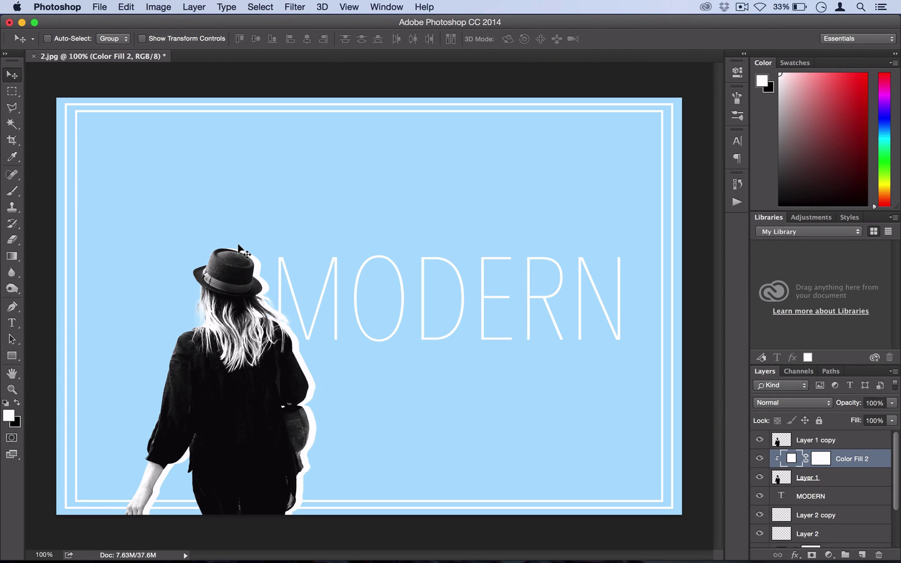